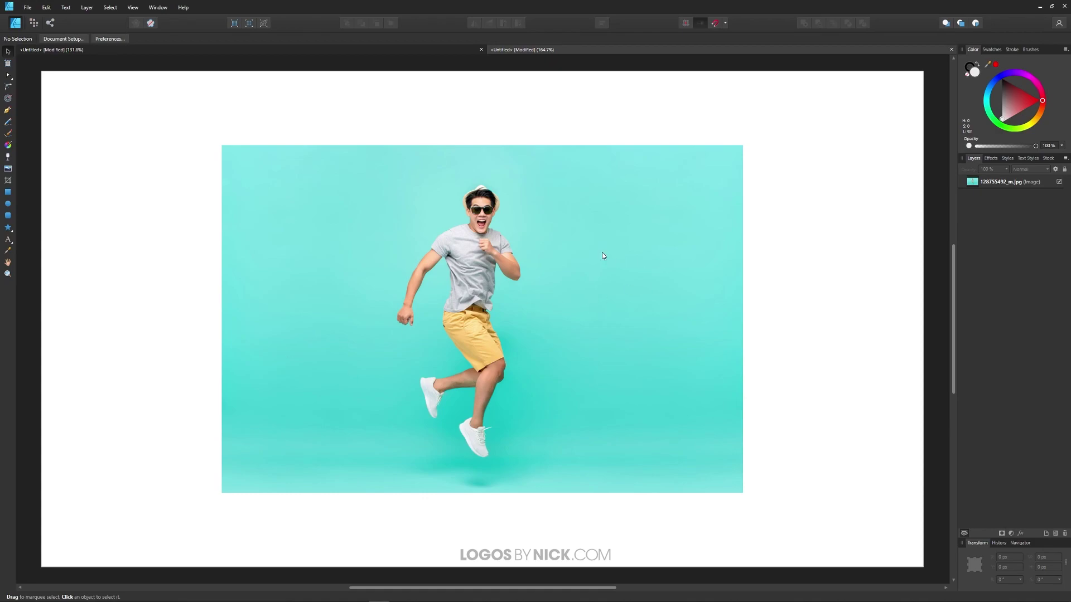
- Compare with the finished JUMP design, then type JUMP on the teal photo
left_click(417, 52)
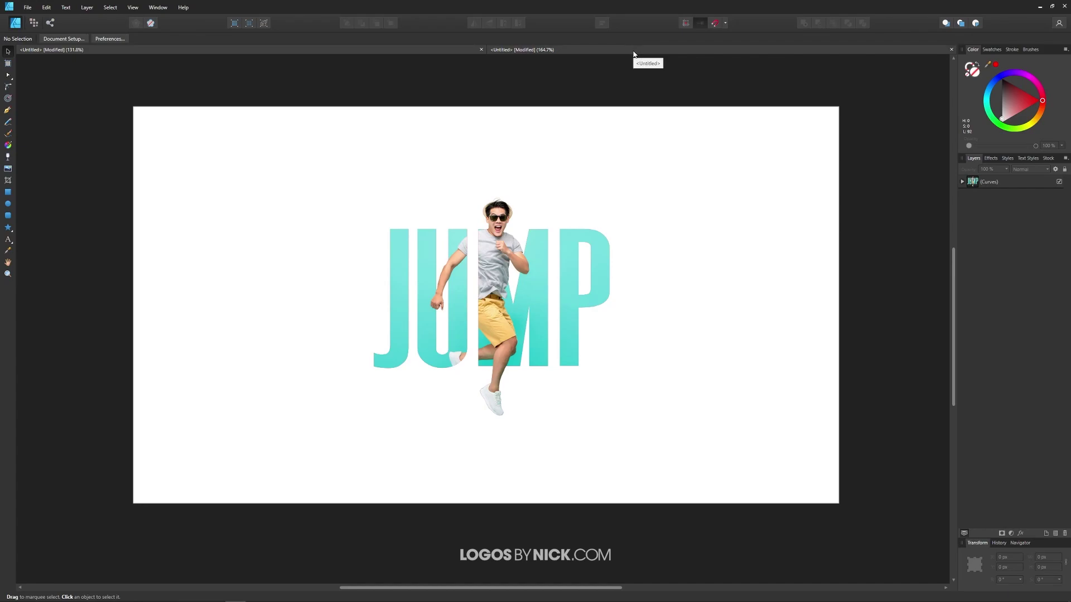
left_click(639, 48)
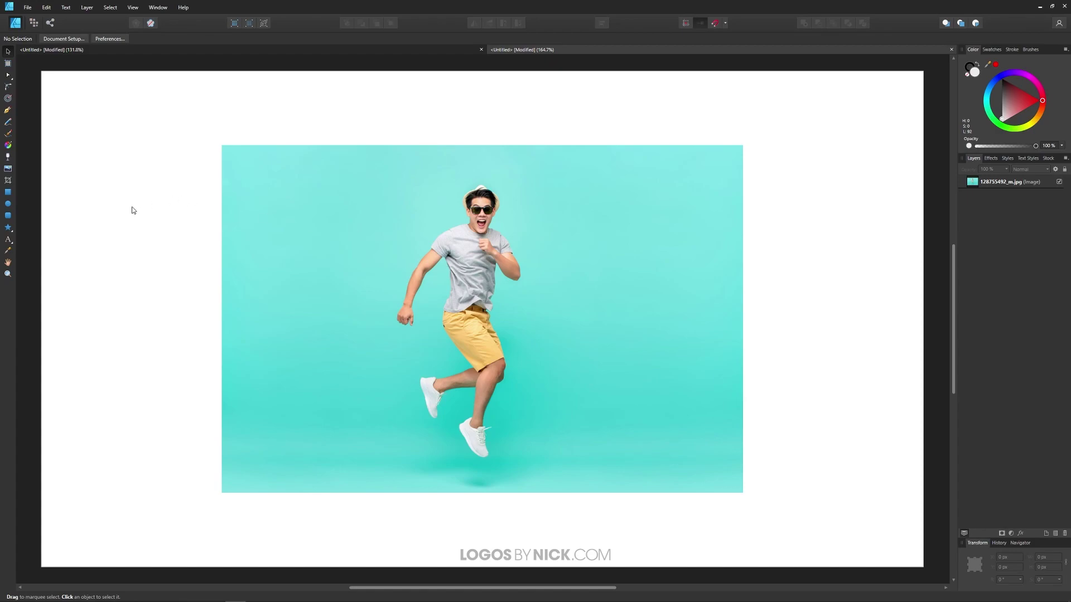
left_click(9, 240)
left_click(411, 298)
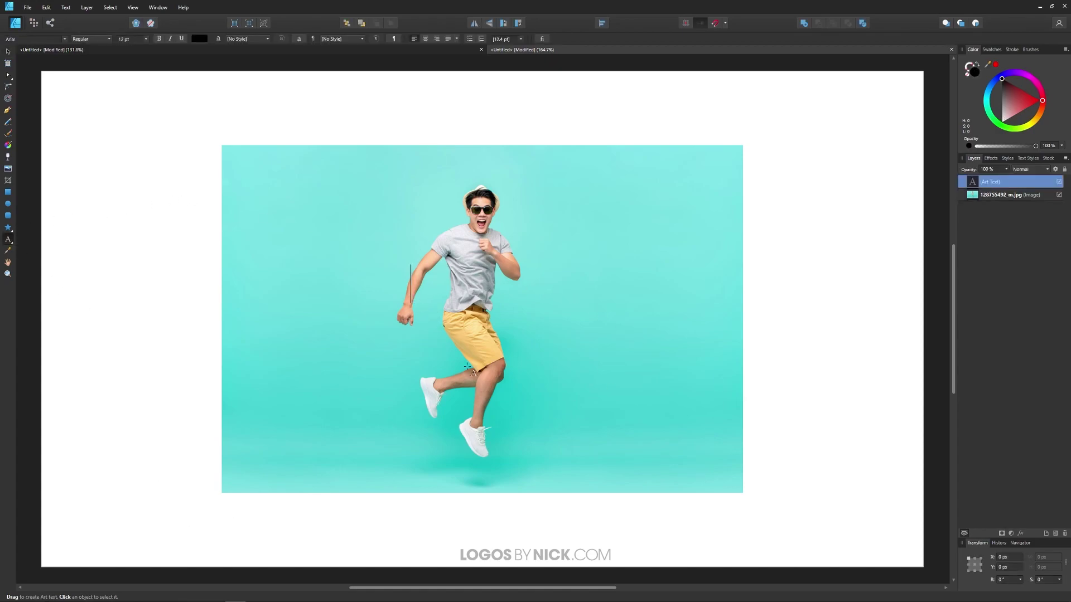
type("JUMPO")
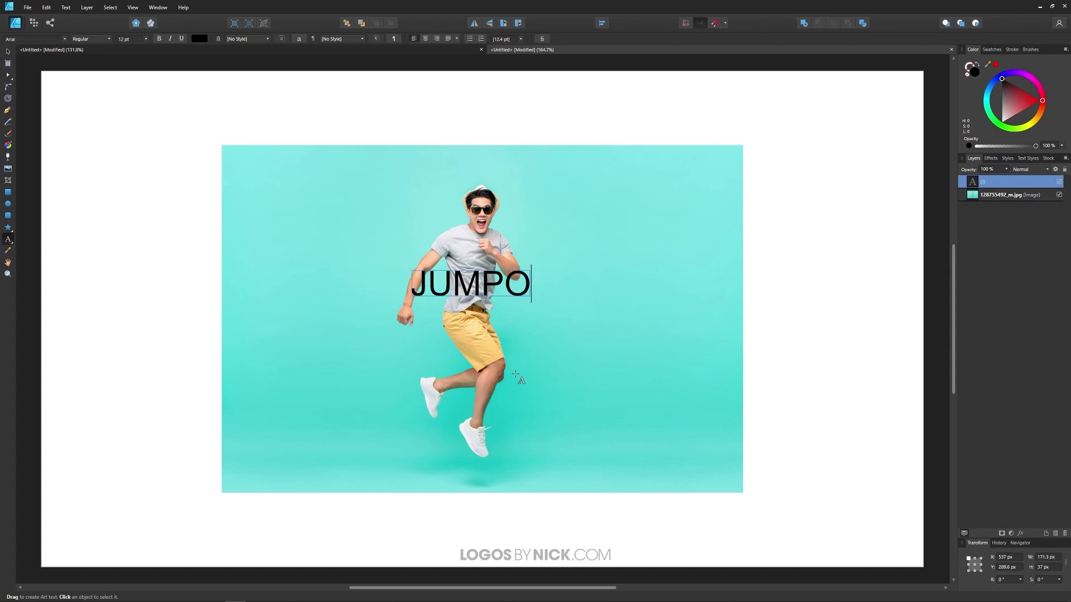
key("BackSpace")
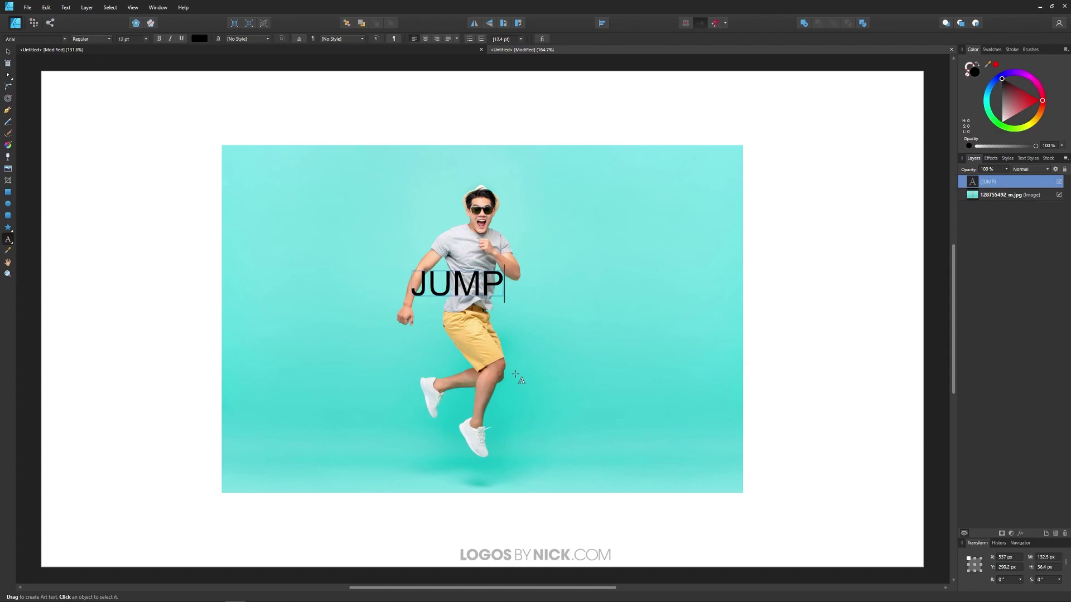
- Set the JUMP text font to Serrona Sans
key("ctrl+a")
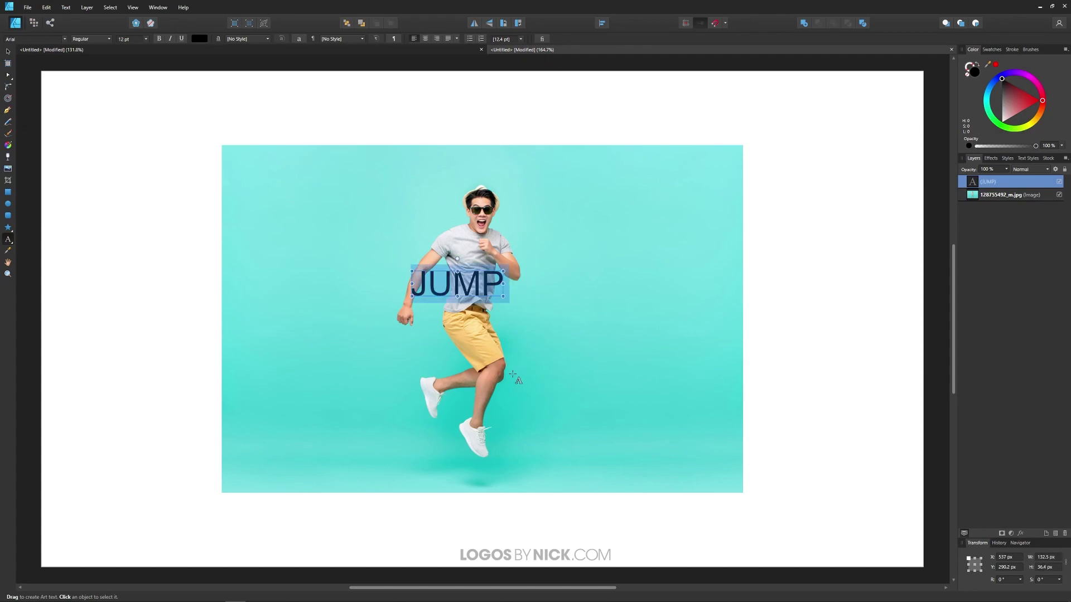
left_click(65, 40)
type("serr")
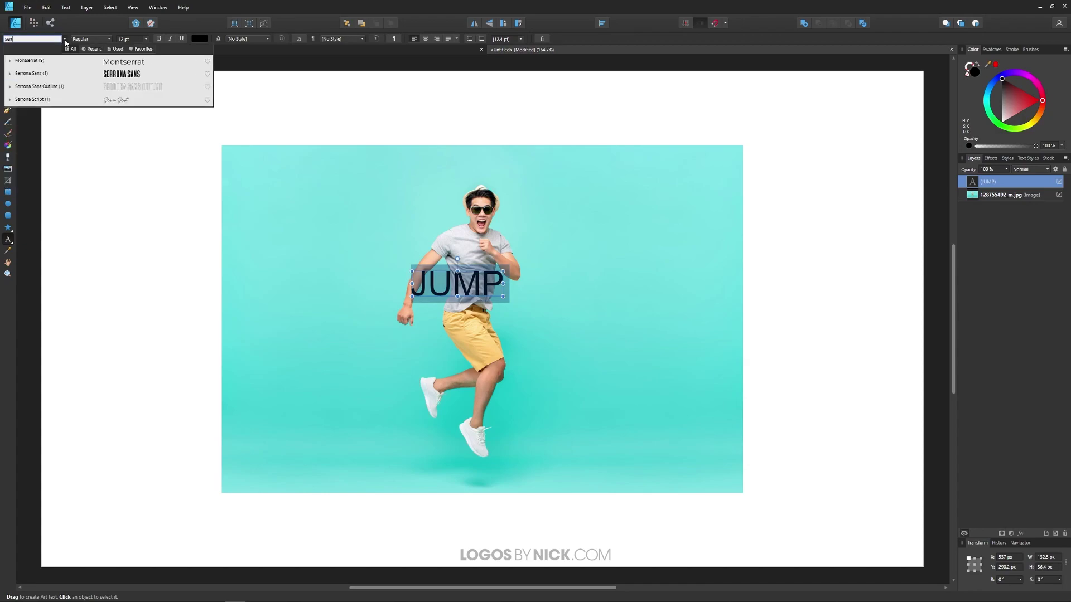
left_click(93, 76)
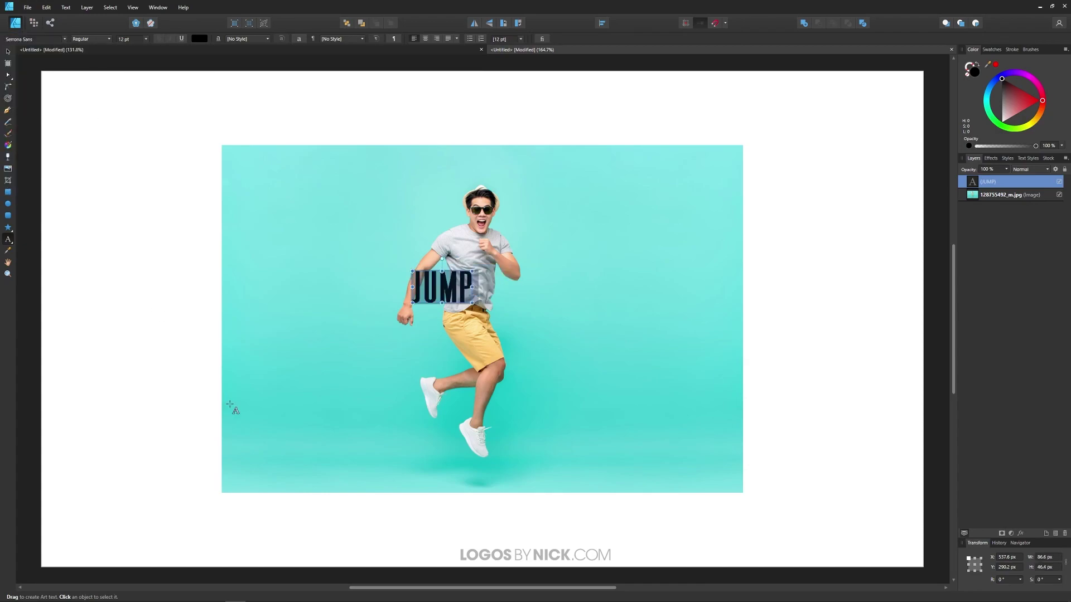
- Enlarge the JUMP text and position it over the jumping man
left_click_drag(473, 303, 635, 378)
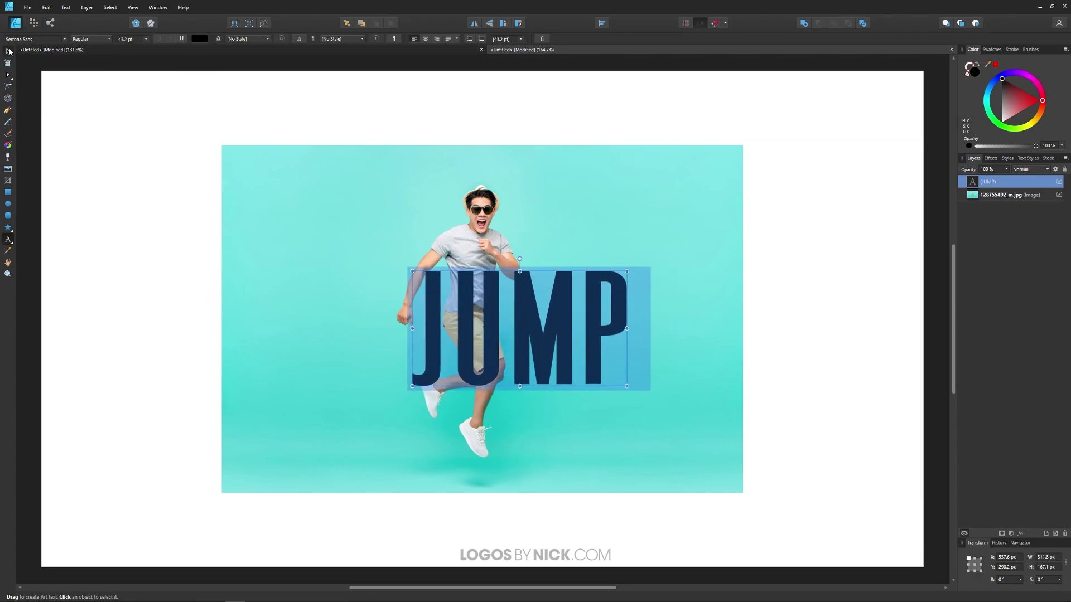
left_click(7, 51)
left_click_drag(527, 328, 478, 287)
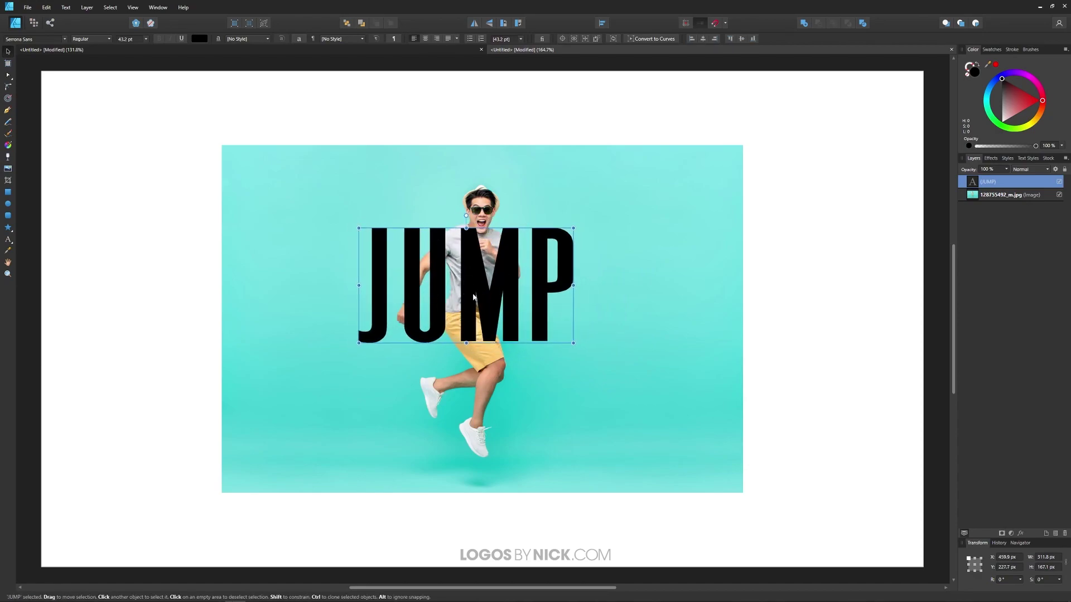
mouse_move(474, 297)
left_mouse_down()
mouse_move(473, 307)
mouse_move(485, 305)
mouse_move(475, 308)
left_mouse_up()
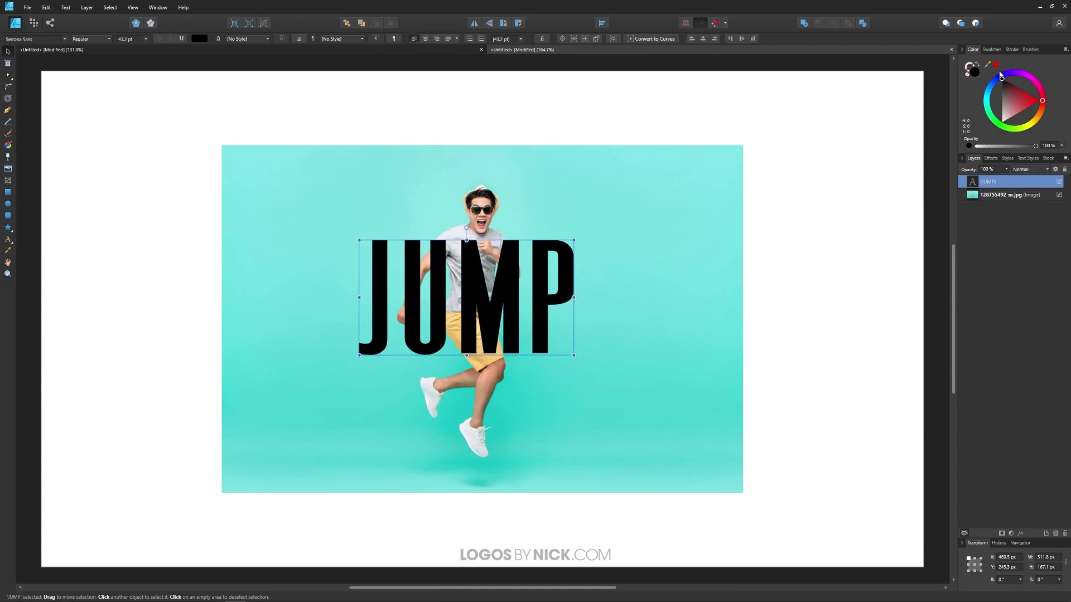
- Colour JUMP red and lower its opacity to about 62%
left_click_drag(1018, 106, 1040, 100)
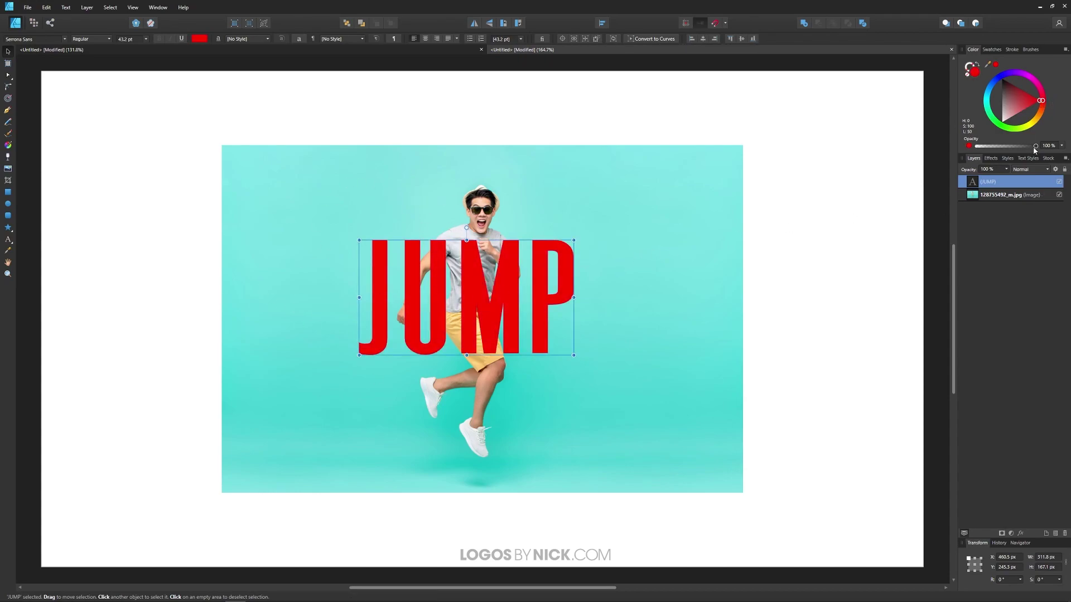
left_click_drag(1034, 146, 1016, 147)
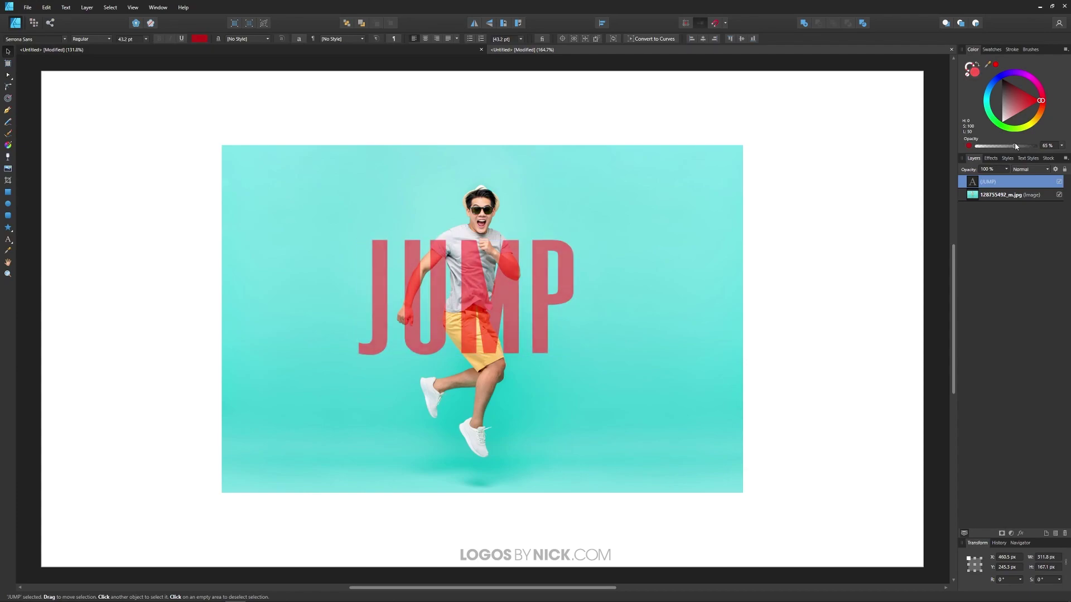
left_click(455, 258)
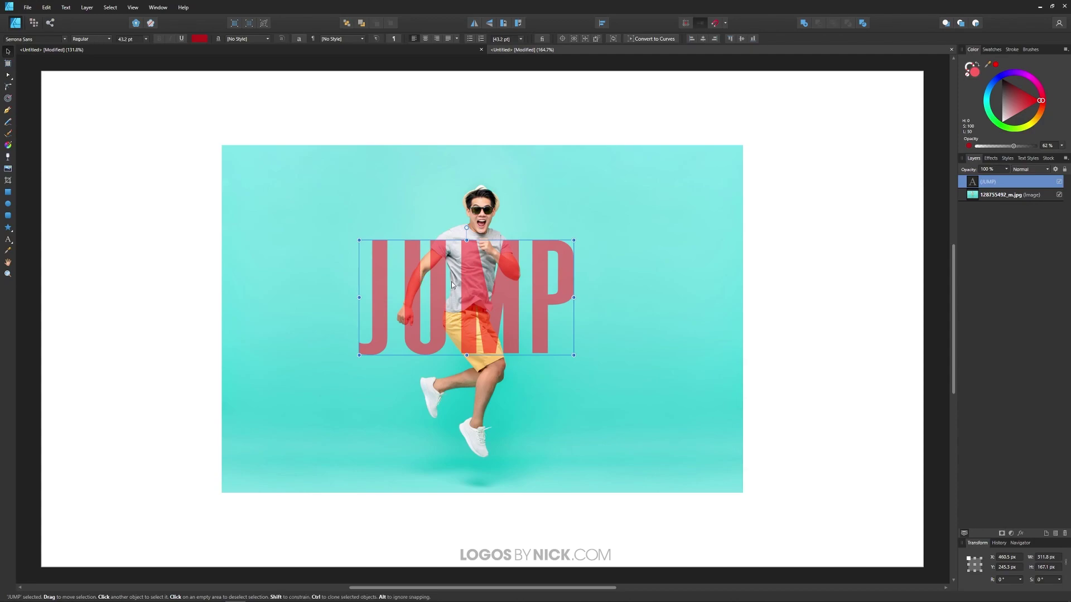
- Tighten the kerning between J-U, U-M and M-P in JUMP
left_click(5, 241)
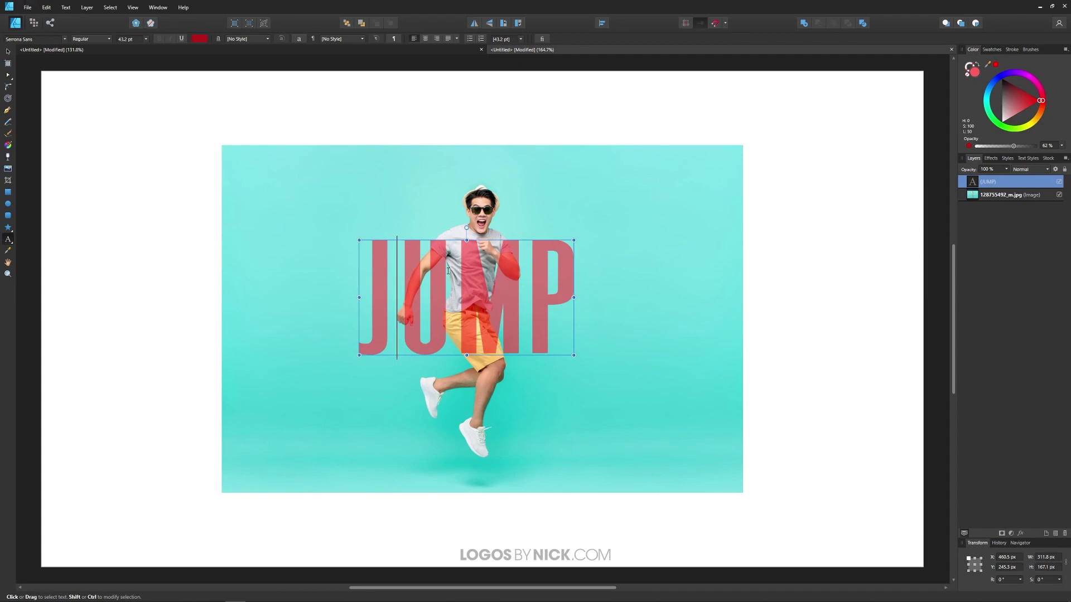
key("alt+Left")
key("alt+Left")
key("alt+Left")
key("alt+Left")
key("alt+Left")
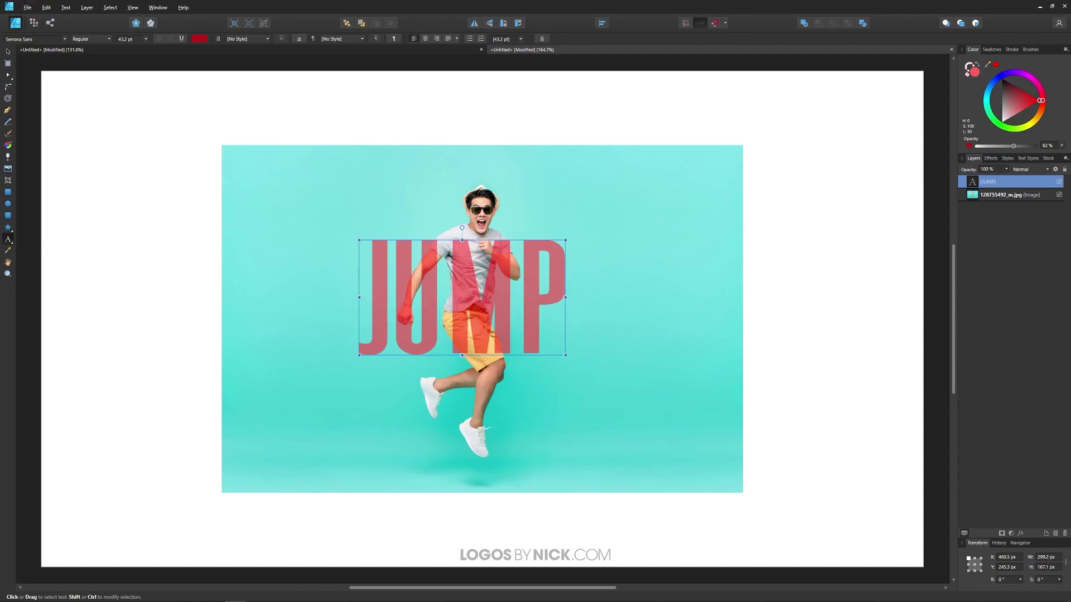
left_click(450, 265)
key("alt+Left")
key("alt+Left")
key("alt+Left")
key("alt+Left")
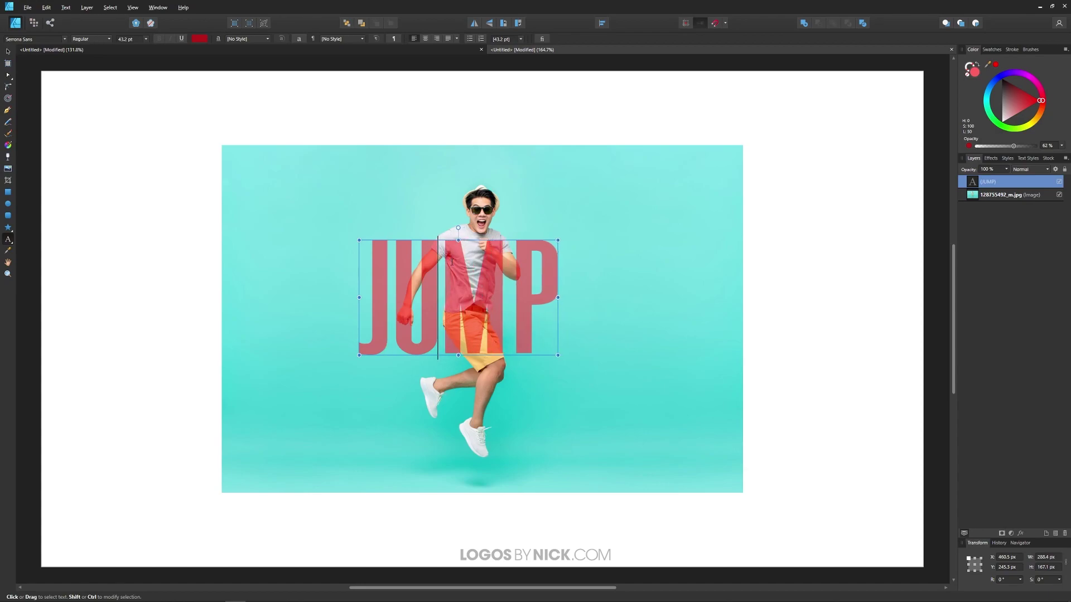
left_click(512, 280)
key("alt+Left")
key("alt+Left")
key("alt+Left")
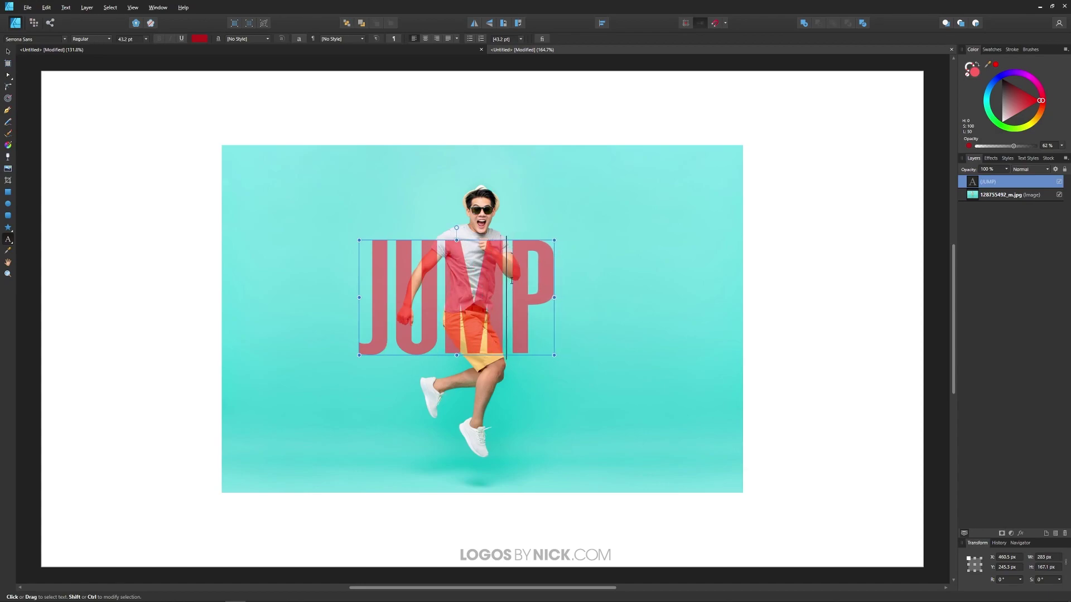
- Enlarge JUMP to 61.2 pt so it covers the man from chest to knees
key("Escape")
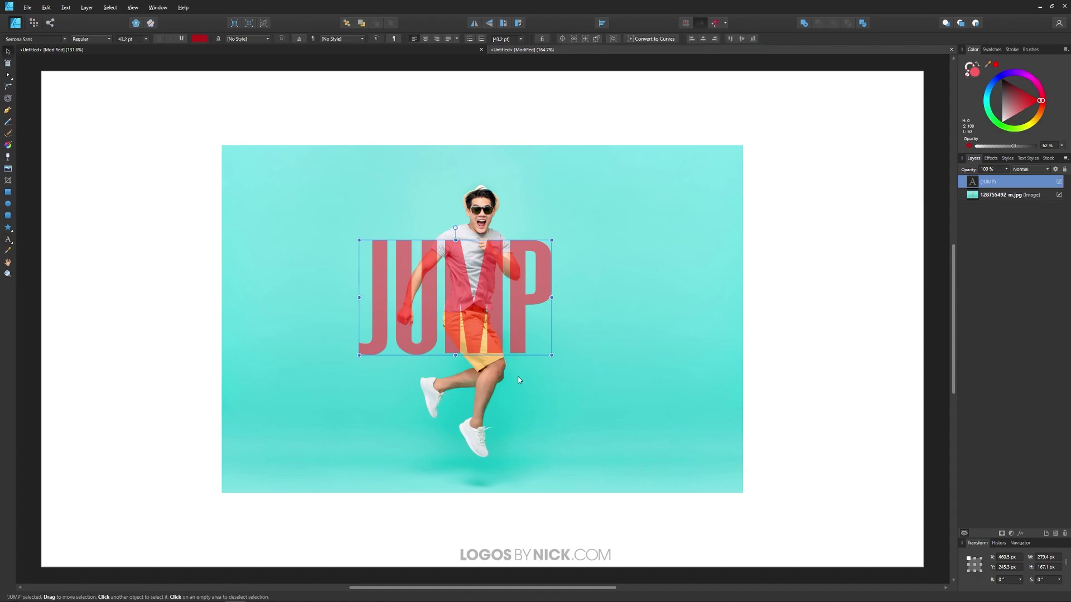
left_click_drag(485, 320, 498, 311)
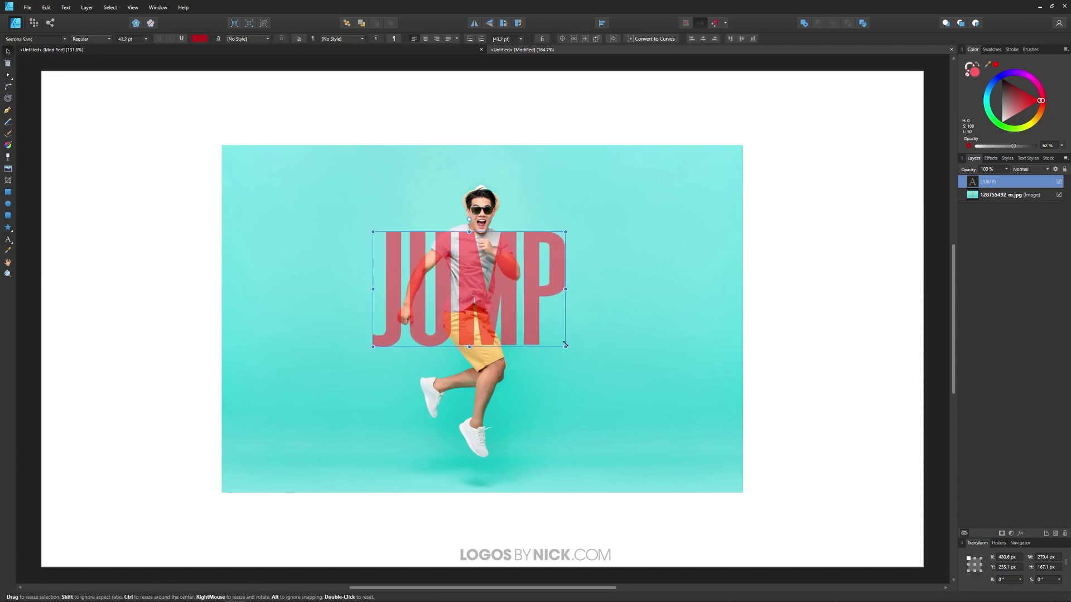
left_click_drag(565, 346, 663, 347)
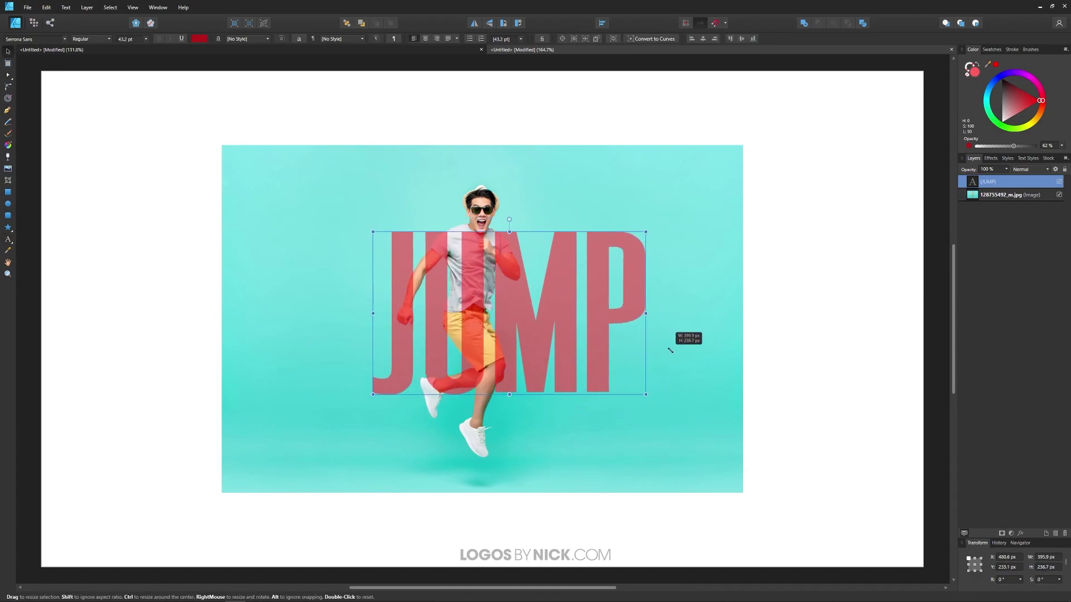
left_click_drag(567, 321, 527, 309)
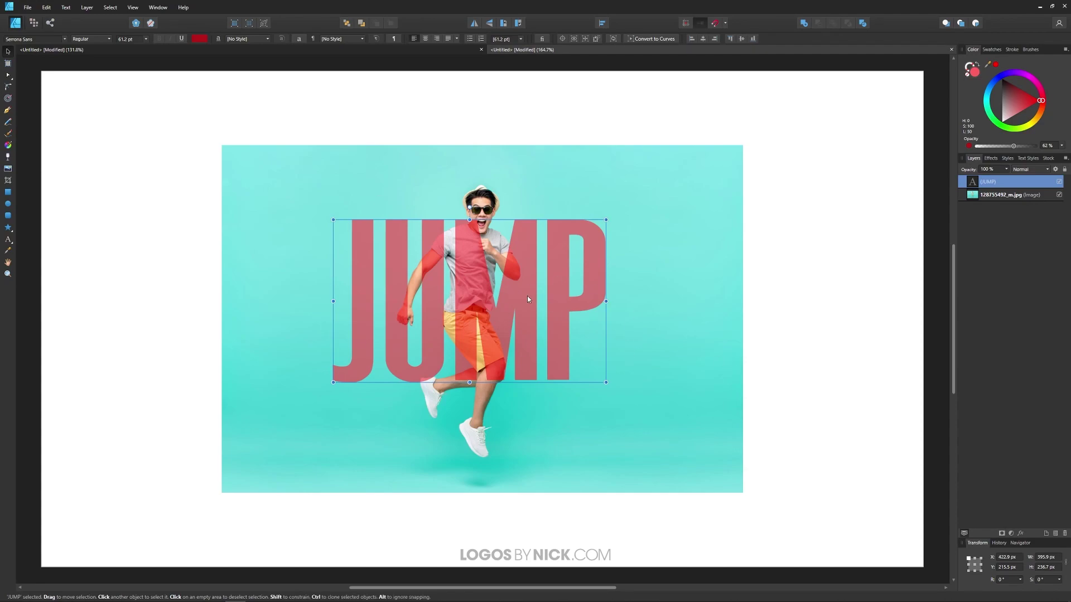
- Move the photo layer out of the JUMP text to sit below it, then select JUMP
left_click(1005, 196)
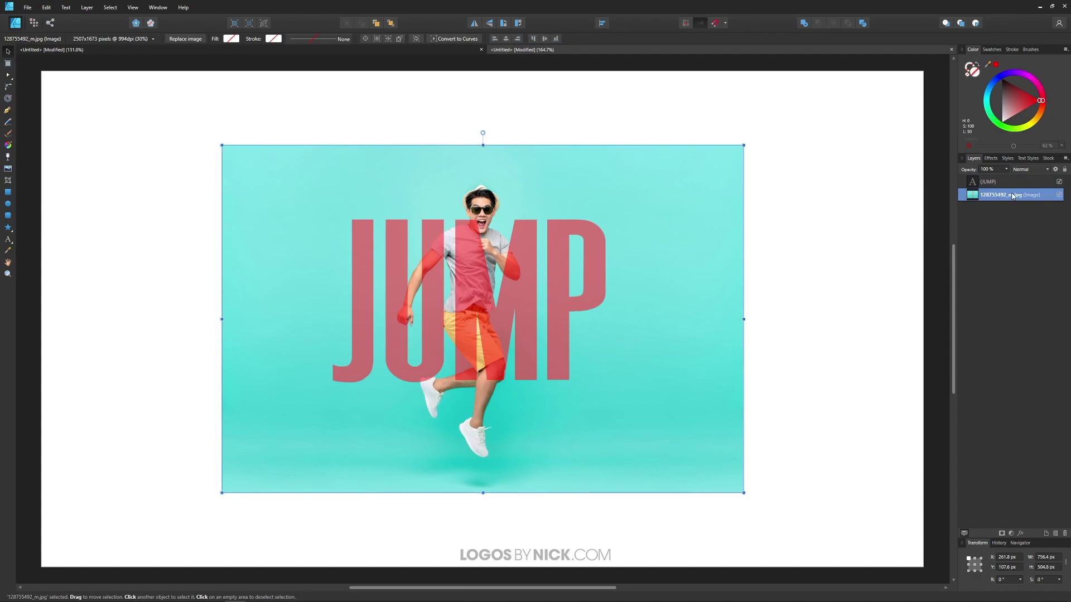
left_click_drag(989, 197, 987, 186)
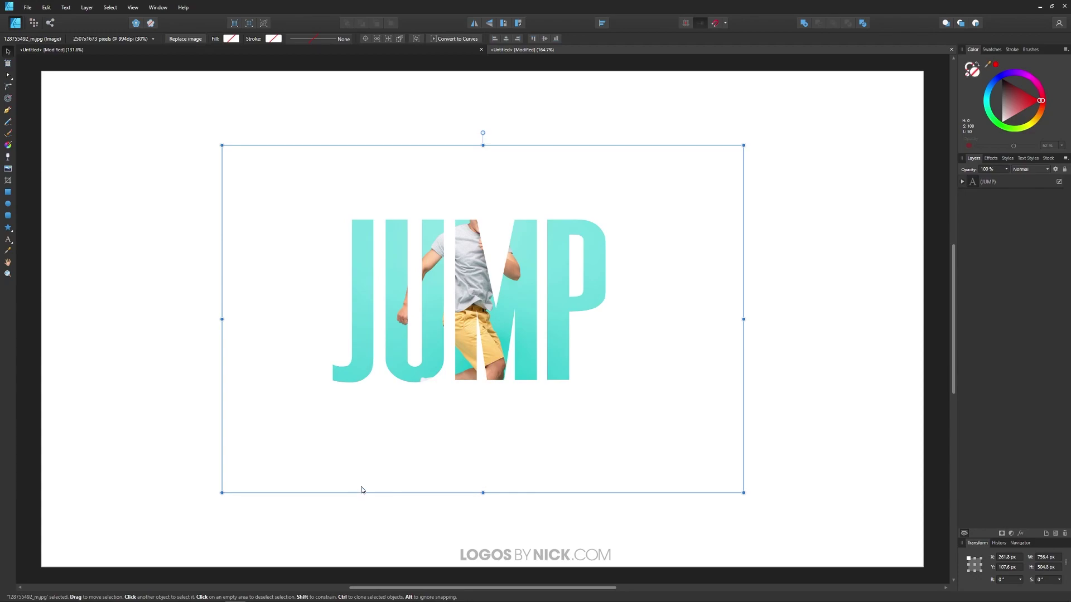
left_click(962, 182)
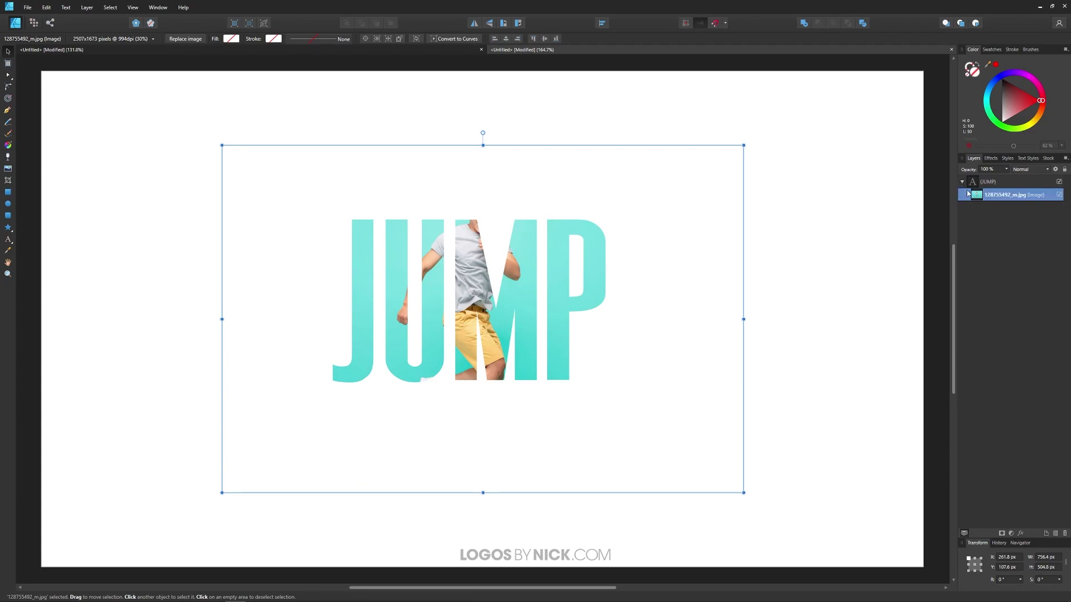
mouse_move(996, 202)
left_mouse_down()
mouse_move(993, 216)
mouse_move(994, 184)
left_mouse_up()
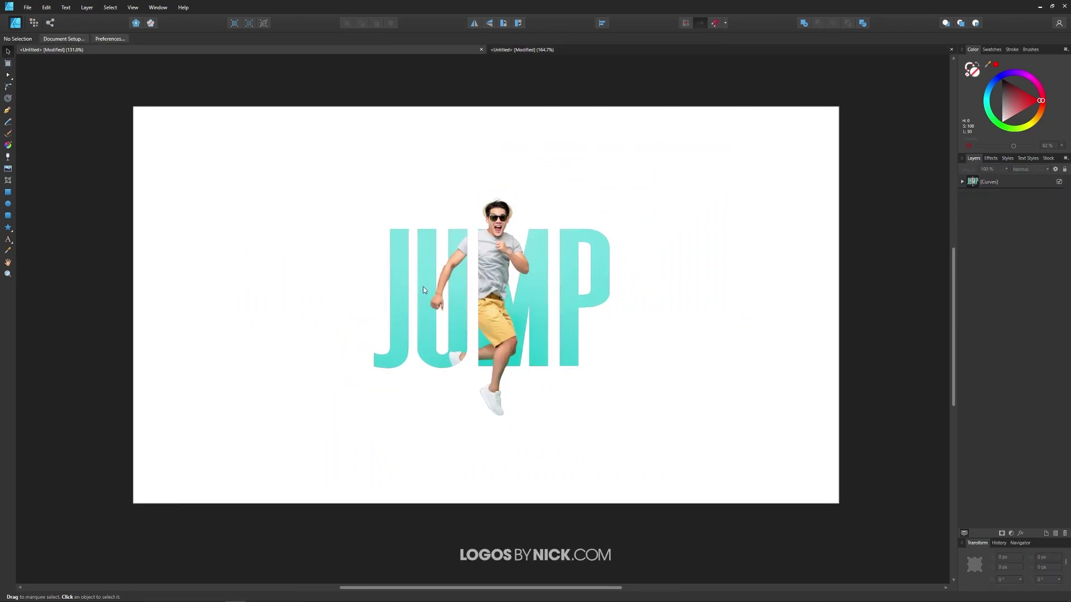
left_click(550, 50)
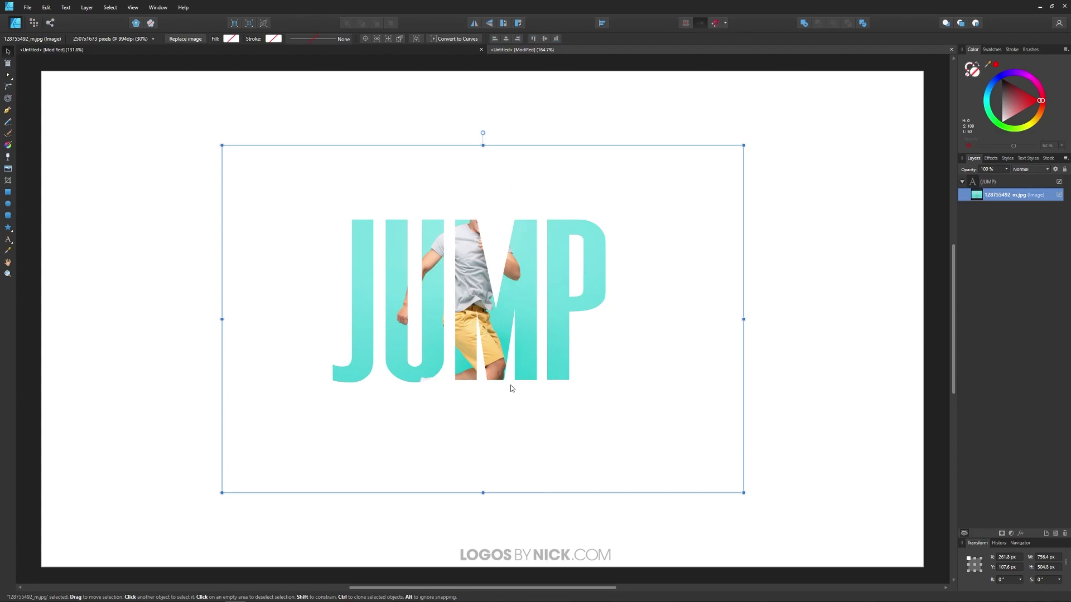
left_click_drag(991, 199, 989, 205)
left_click(1002, 187)
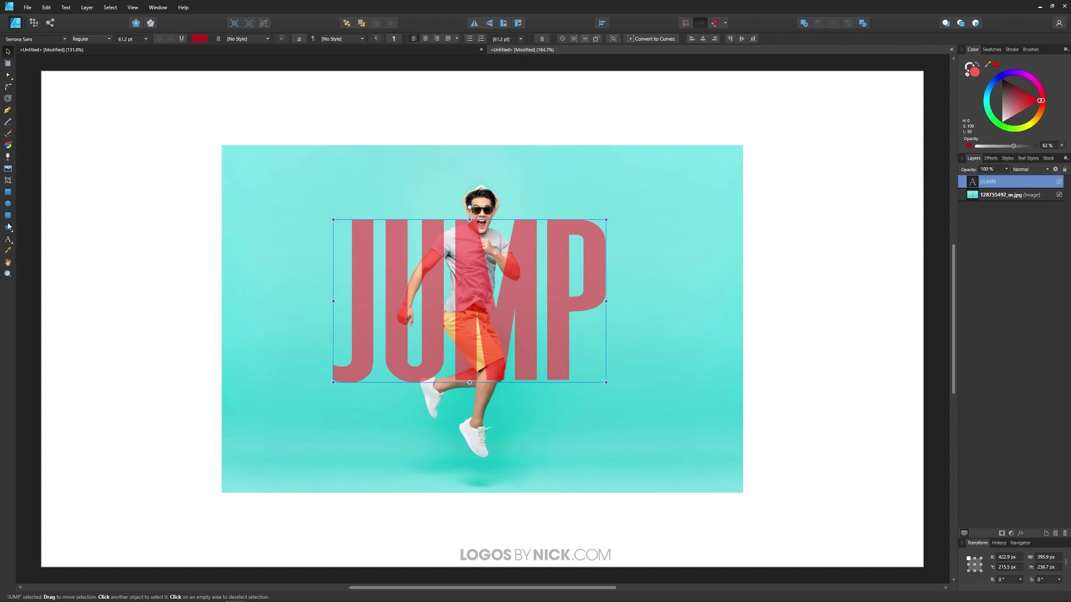
- With the Pen tool, start an outline below the ear and trace up the hat brim
left_click(7, 110)
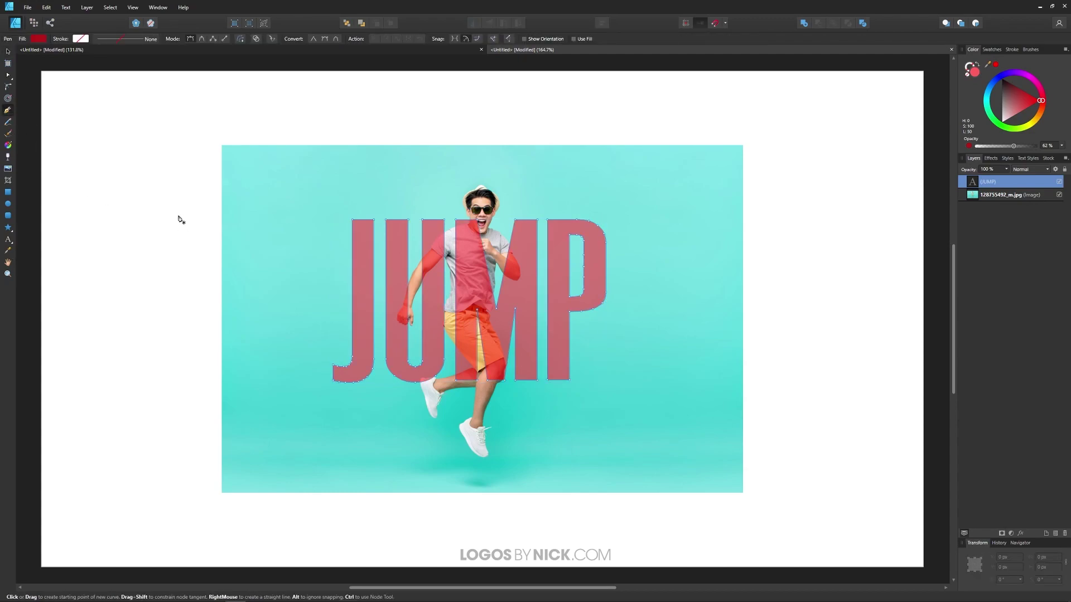
key("ctrl+d")
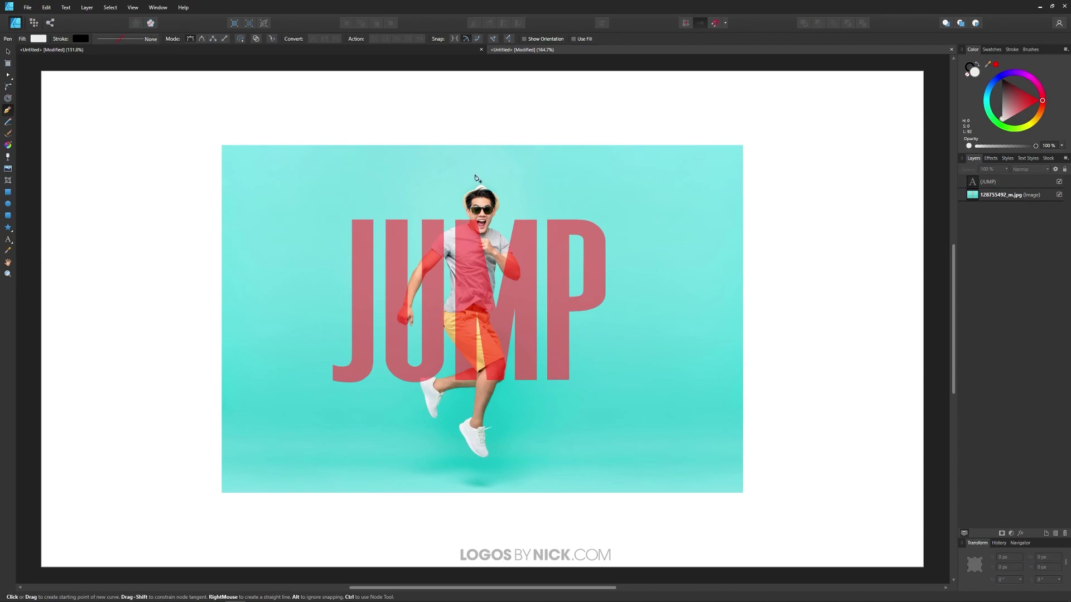
scroll(500, 210, "up", 10)
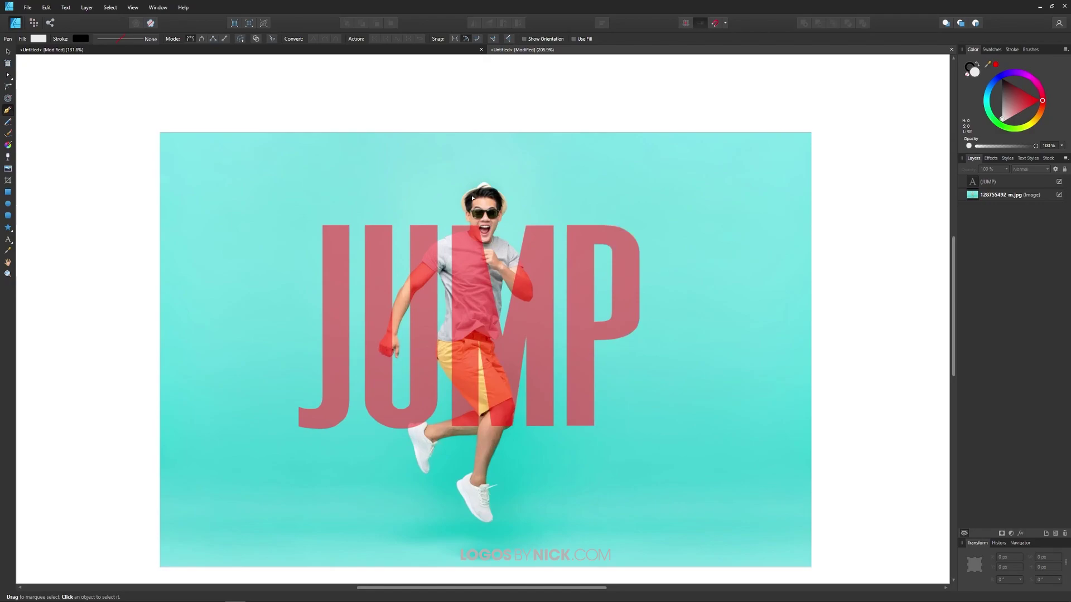
scroll(389, 310, "up", 3)
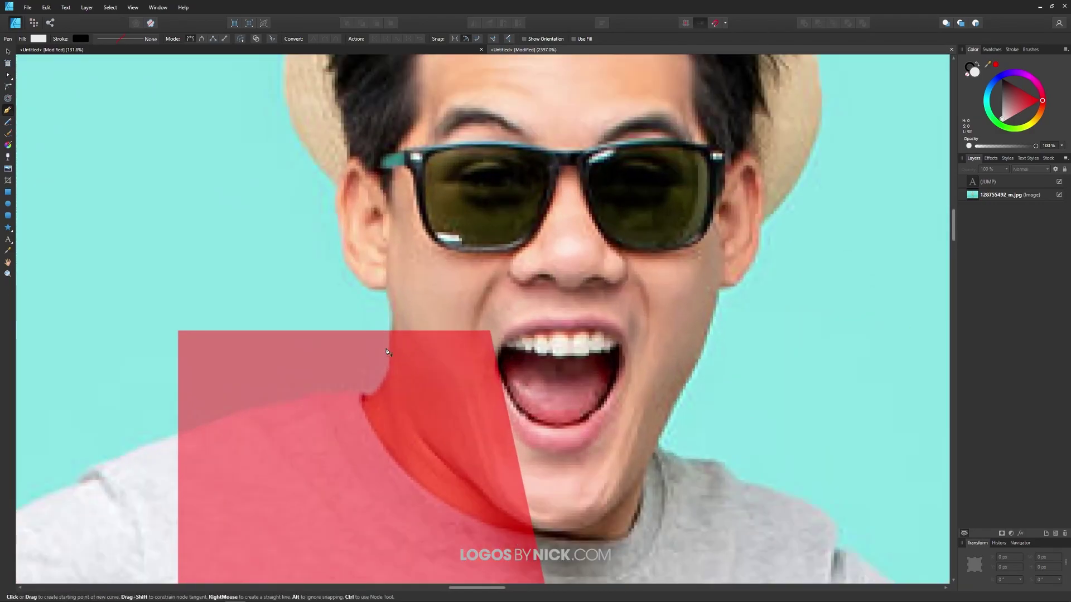
mouse_move(392, 341)
left_mouse_down()
mouse_move(387, 295)
mouse_move(357, 278)
mouse_move(337, 189)
mouse_move(299, 128)
left_mouse_up()
scroll(323, 218, "up", 2)
scroll(323, 217, "up", 5)
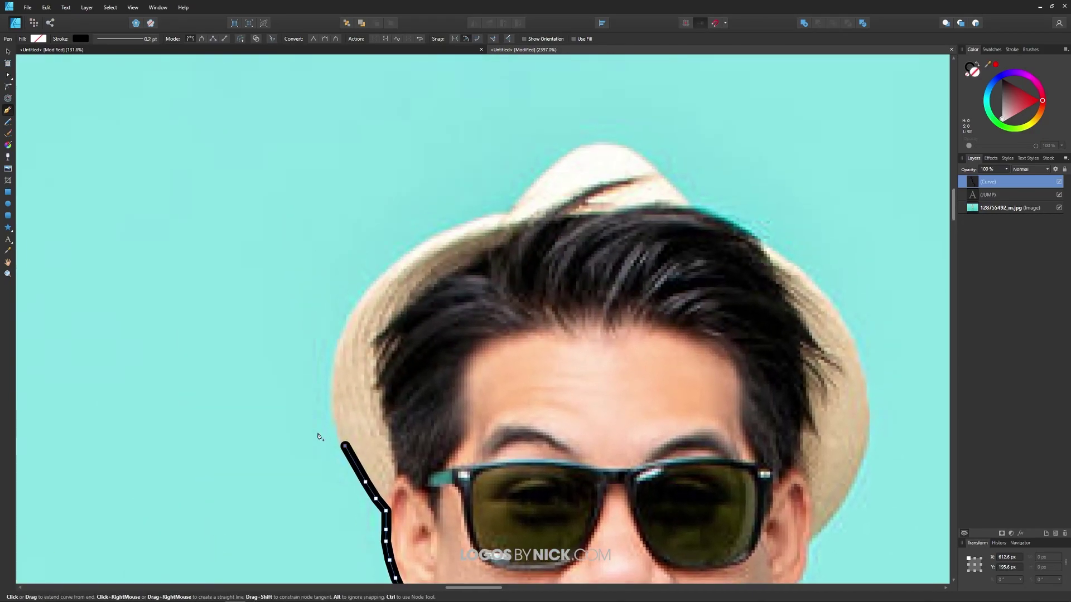
left_click(332, 408)
left_click(335, 367)
left_click(342, 333)
left_click(349, 315)
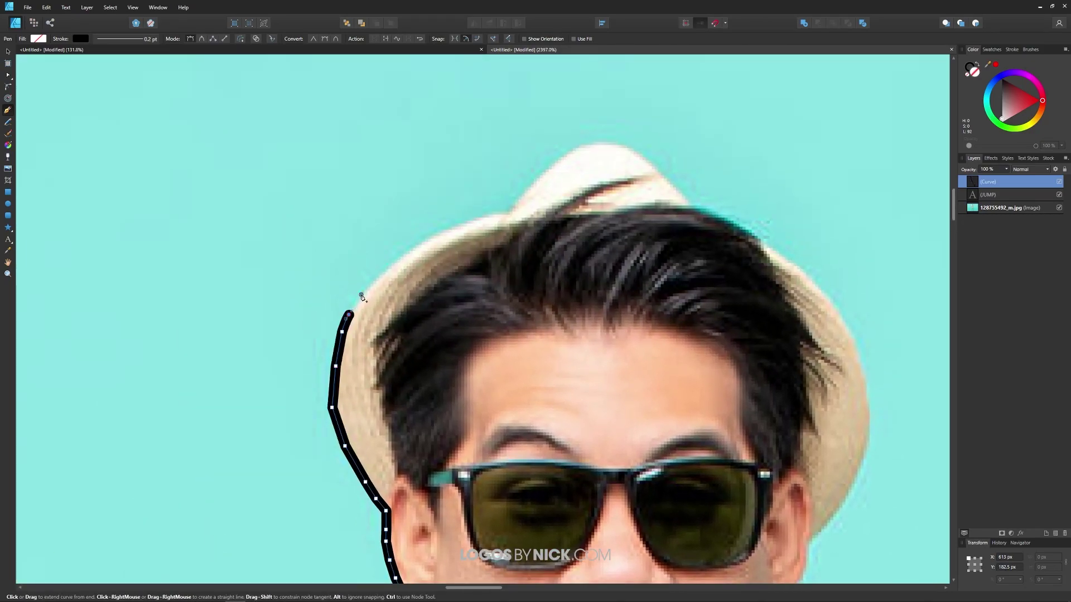
left_click(362, 294)
left_click(378, 278)
- Continue the outline along the brim, across the hat's top and down its right side
scroll(446, 323, "up", 5)
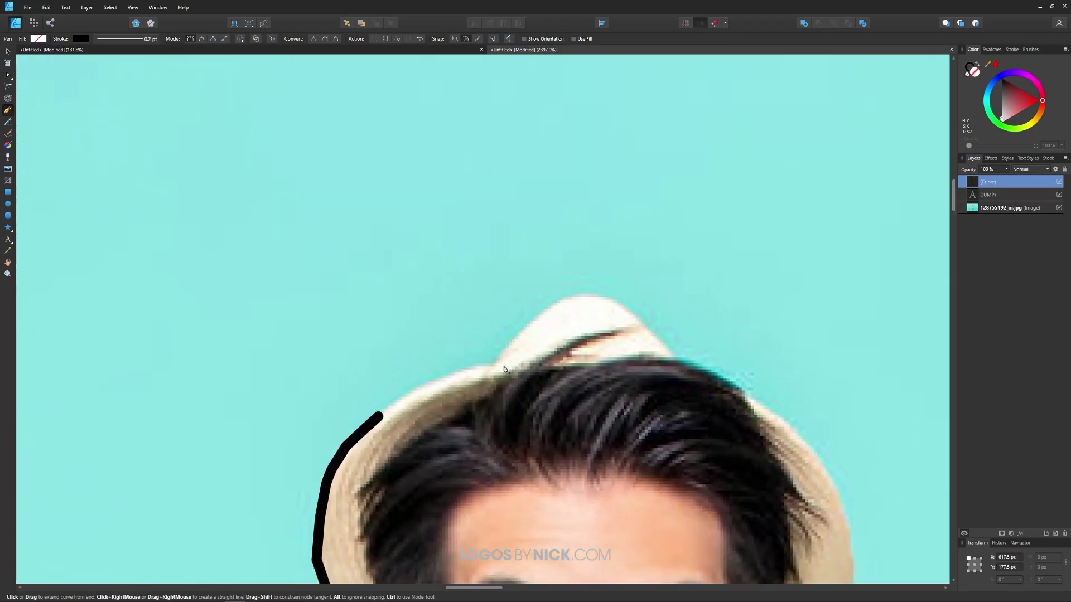
scroll(503, 369, "right", 2)
left_click(385, 391)
left_click(433, 371)
left_click(456, 363)
left_click(462, 363)
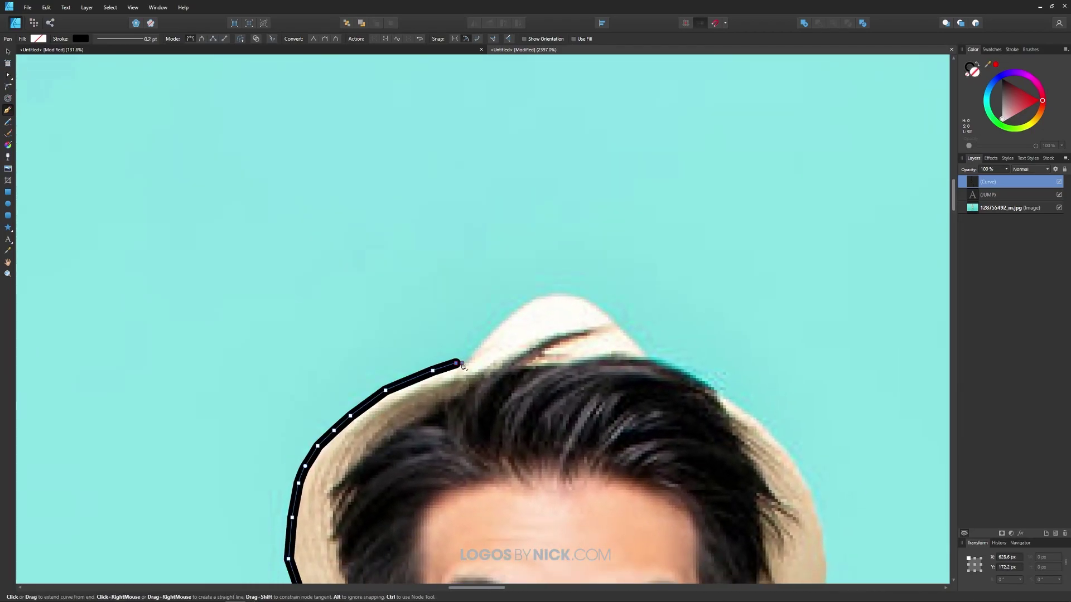
left_click(475, 350)
left_click(503, 329)
left_click(515, 315)
scroll(441, 355, "down", 6)
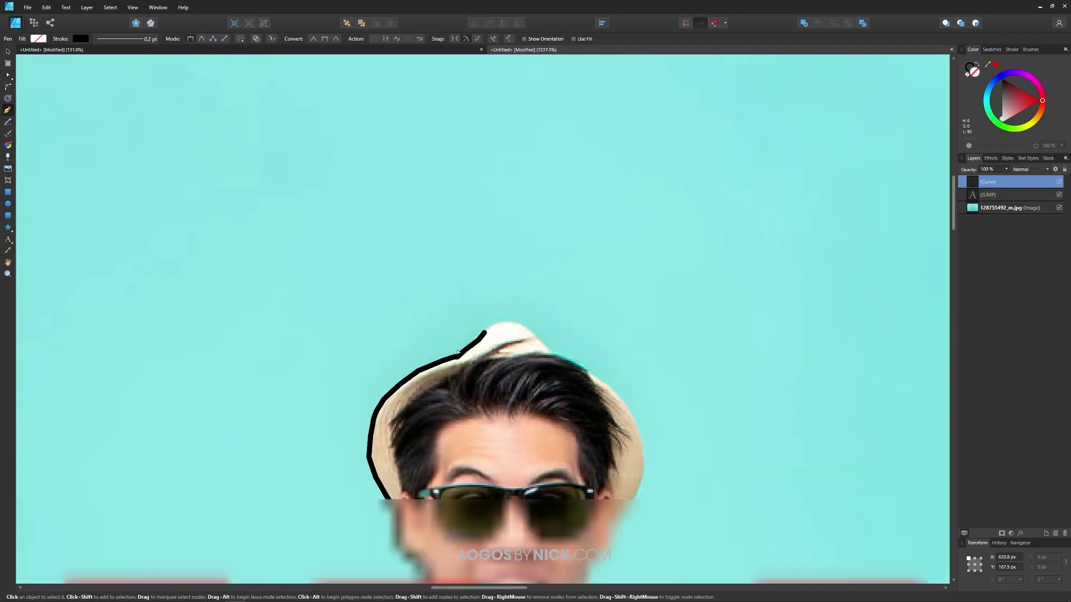
scroll(470, 353, "up", 8)
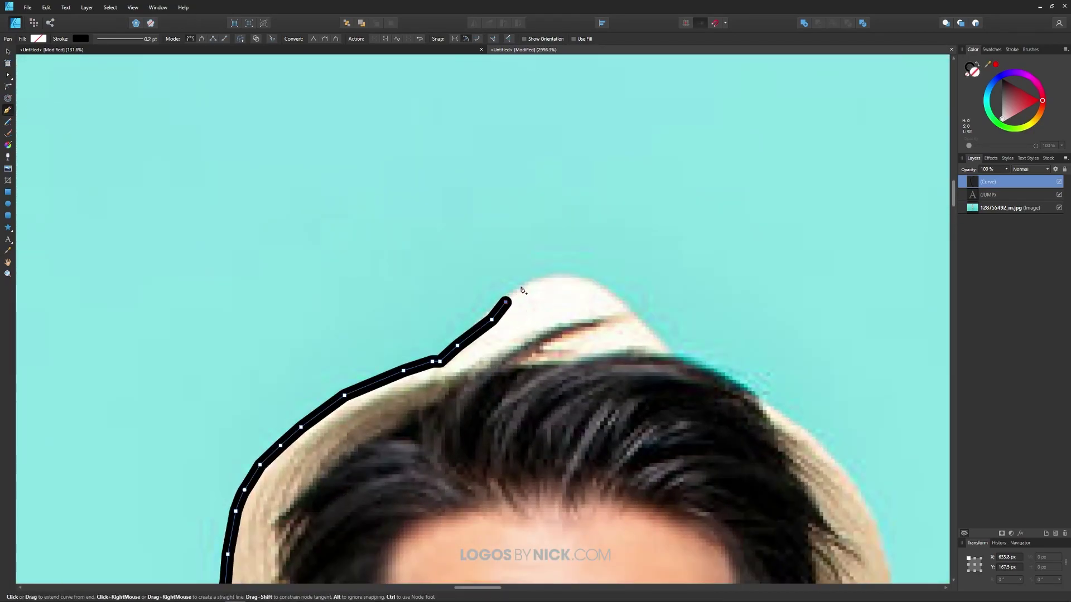
left_click(523, 286)
left_click(557, 280)
left_click(580, 280)
left_click(599, 288)
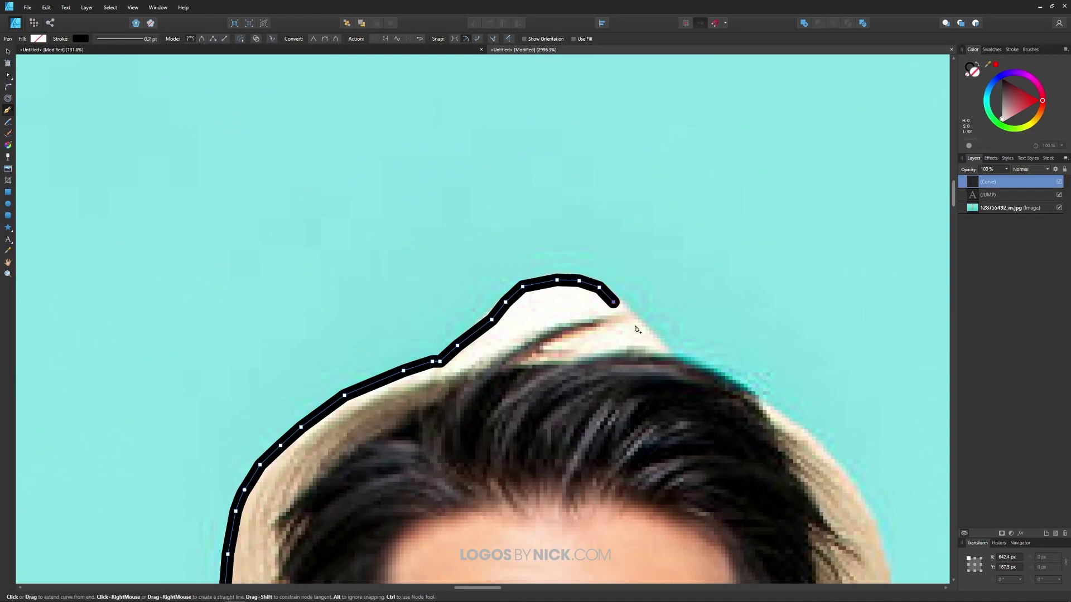
left_click(635, 327)
left_click(688, 363)
- Trace down the hat and hair edge past the chin and close the outline
left_click_drag(688, 364, 354, 198)
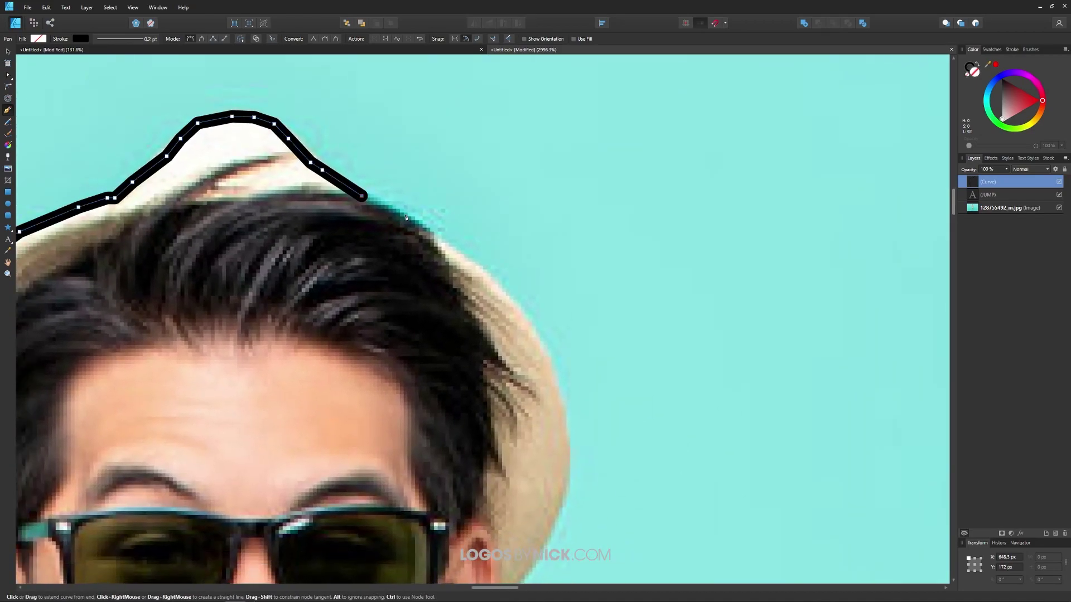
left_click(405, 215)
left_click(450, 250)
left_click(487, 272)
left_click(502, 285)
left_click(530, 313)
left_click(547, 341)
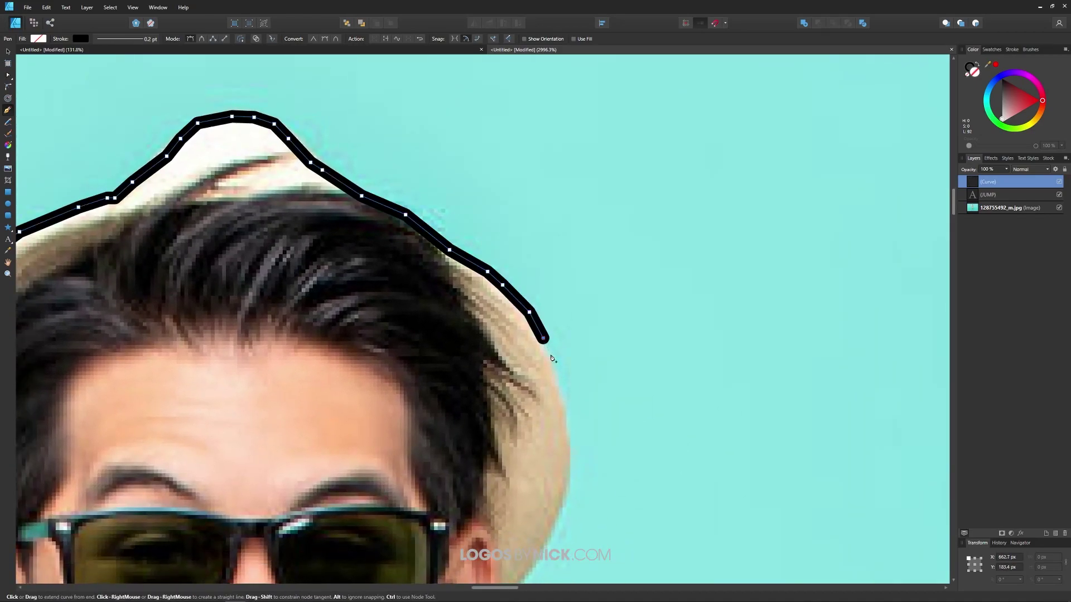
left_click(559, 376)
left_click(575, 450)
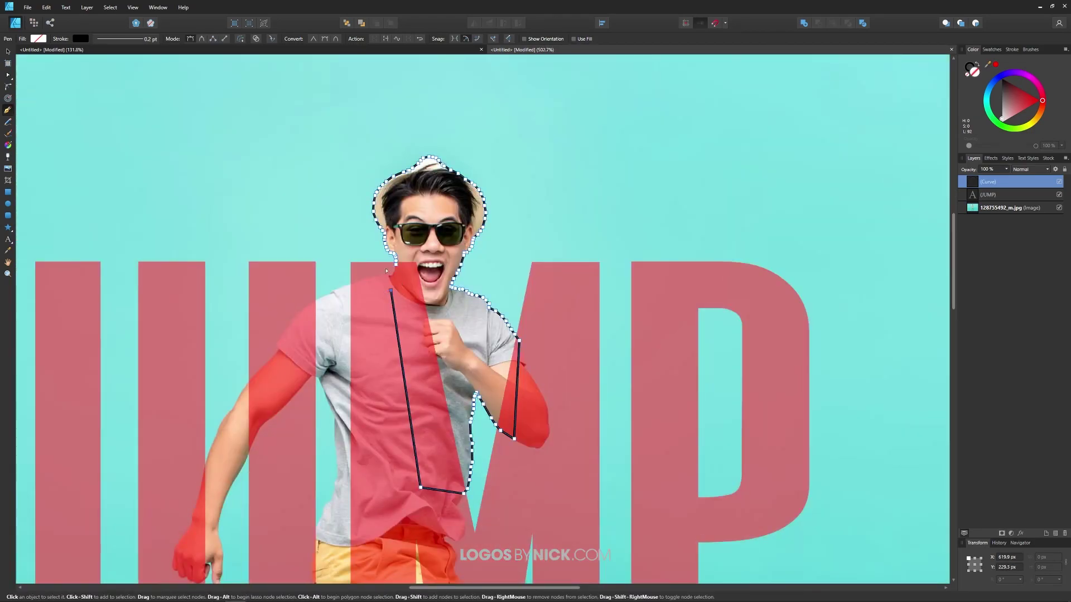
scroll(434, 283, "up", 6)
left_click(415, 315)
left_click(435, 281)
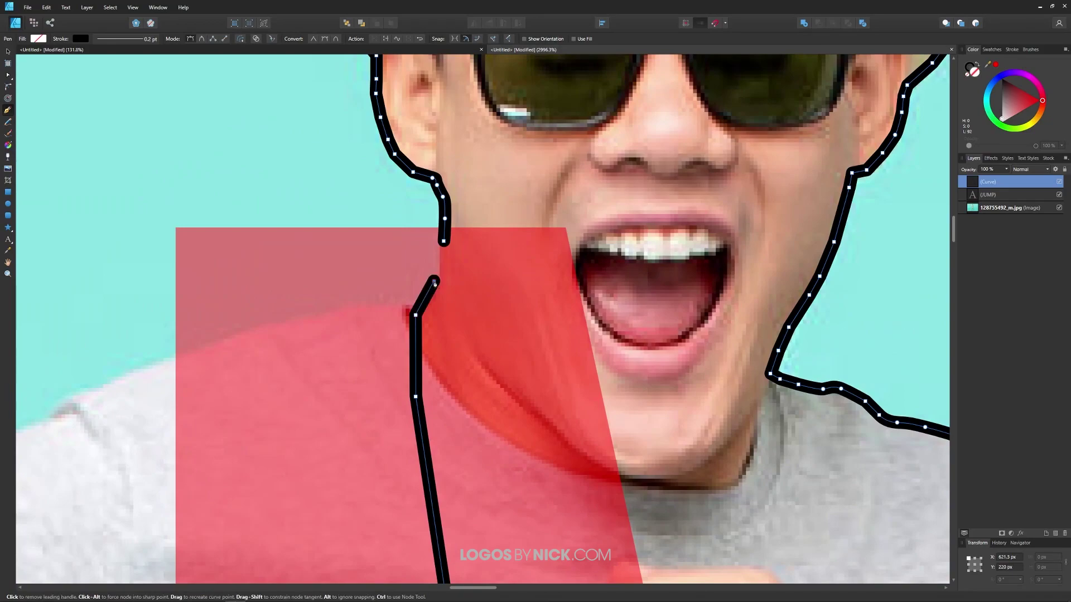
left_click(444, 241)
- Fill the traced head shape solid red with no stroke at 84% opacity, then pan to check it
scroll(443, 242, "down", 5)
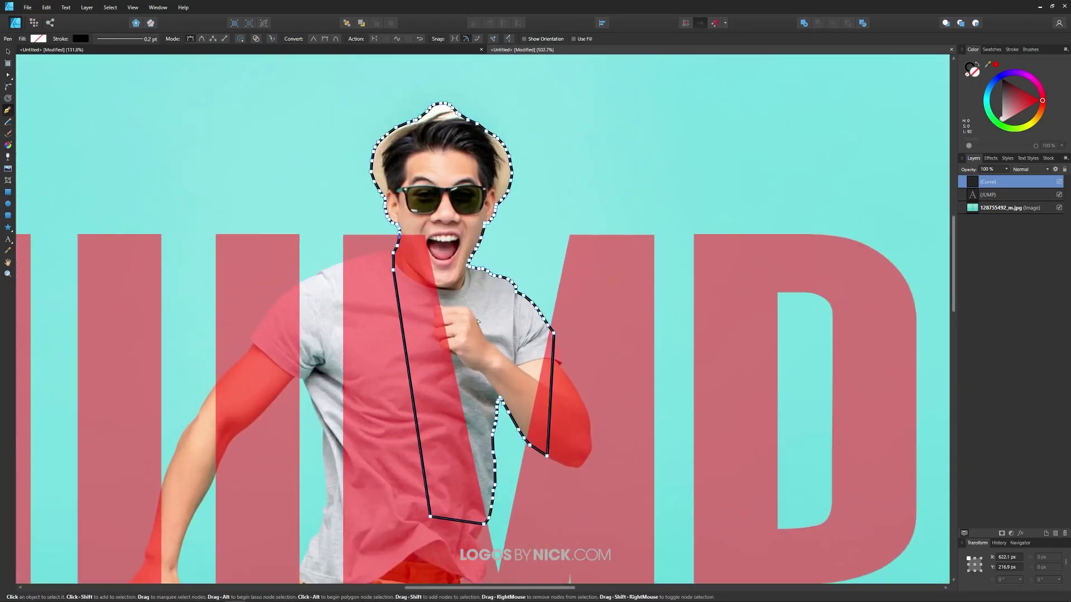
scroll(540, 380, "up", 2)
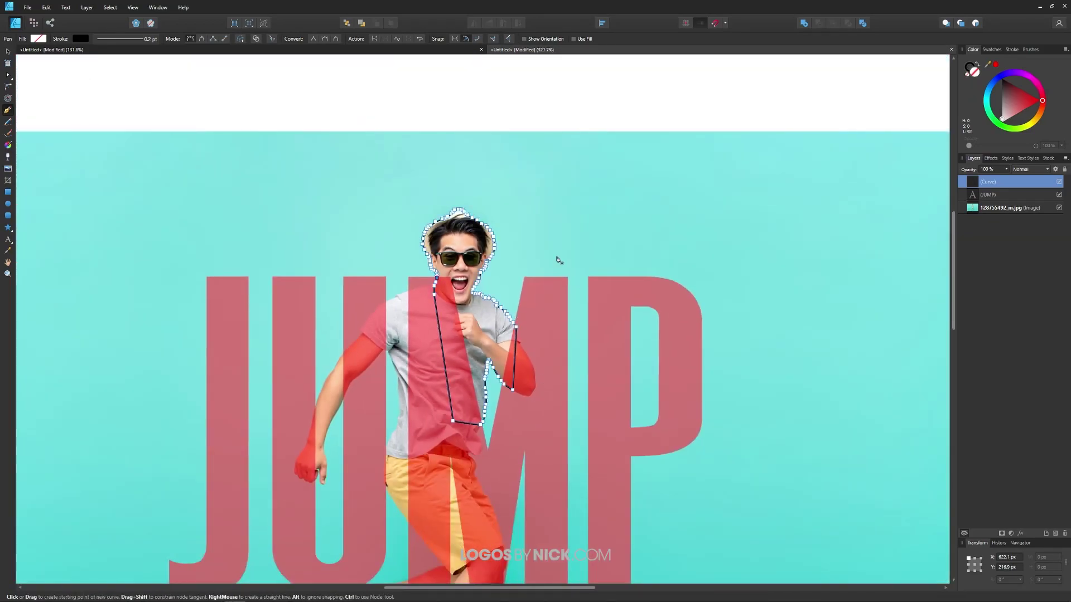
left_click_drag(1017, 104, 1040, 100)
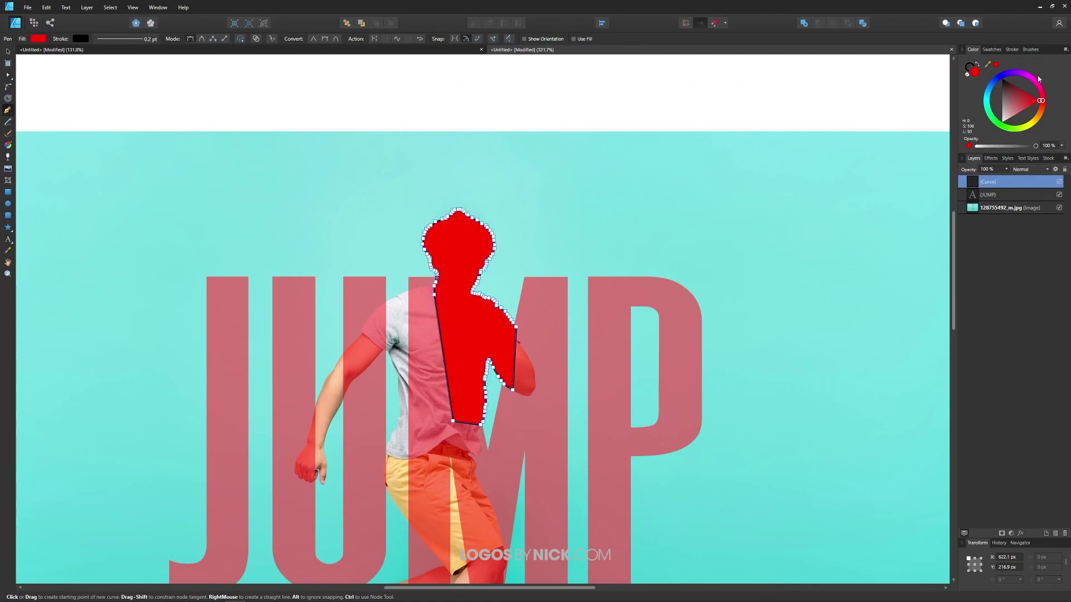
left_click(967, 75)
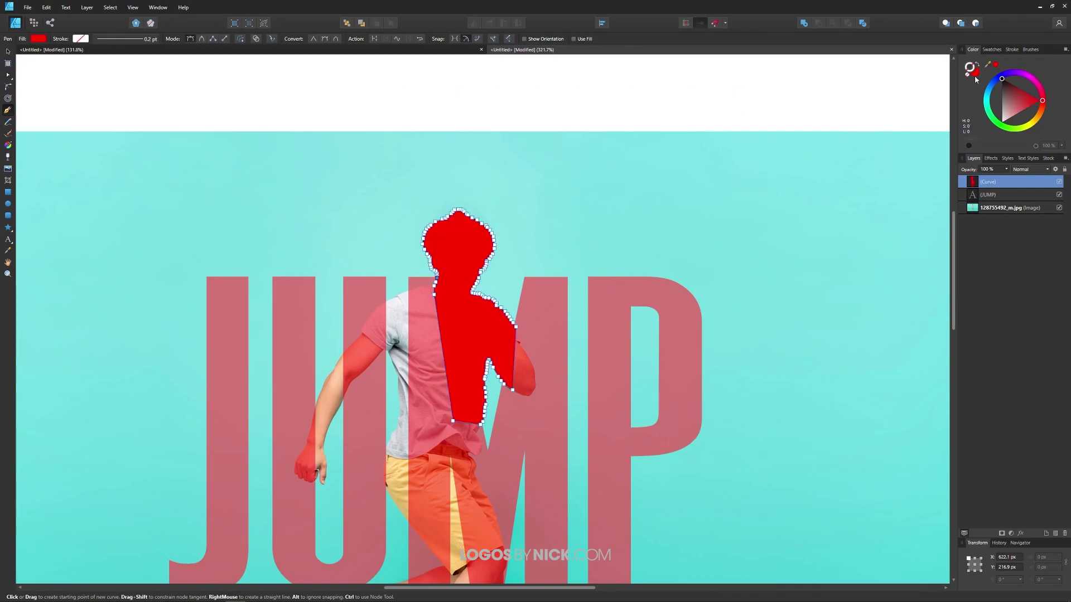
left_click_drag(1036, 146, 997, 146)
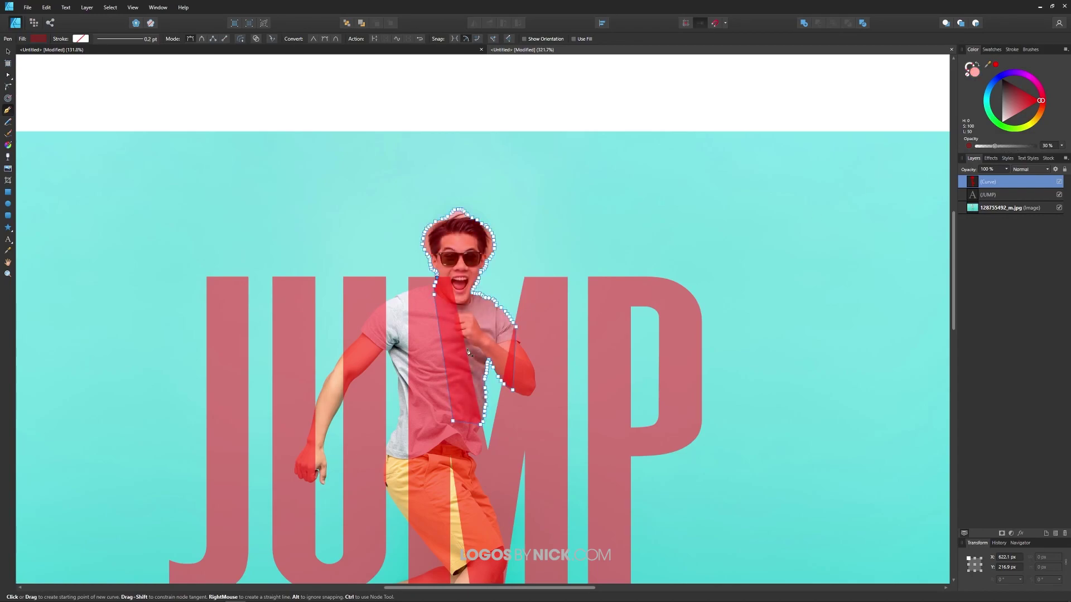
scroll(470, 398, "down", 2)
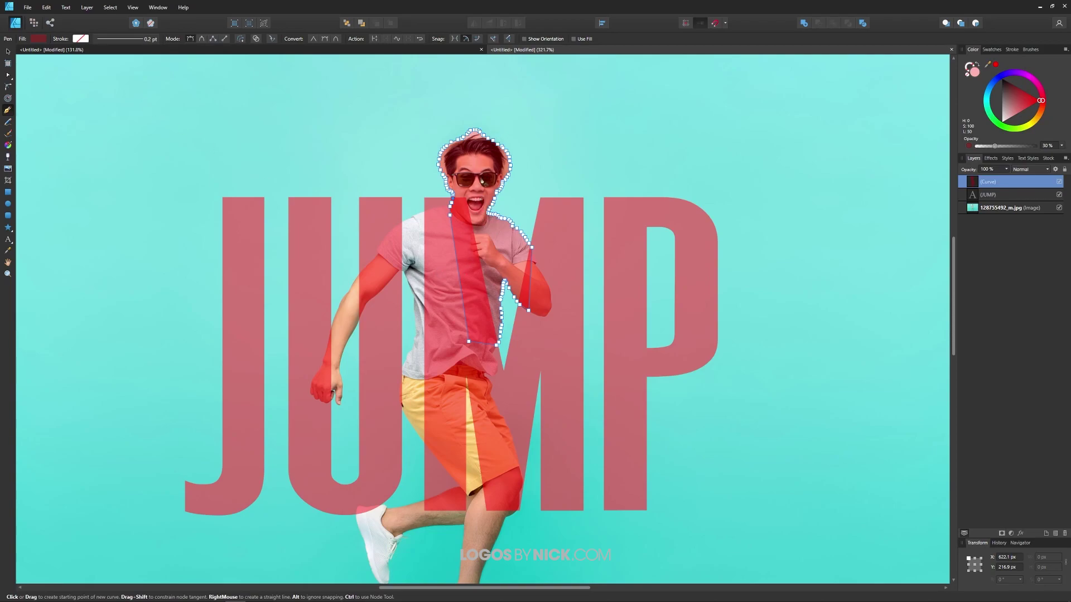
scroll(525, 361, "down", 3)
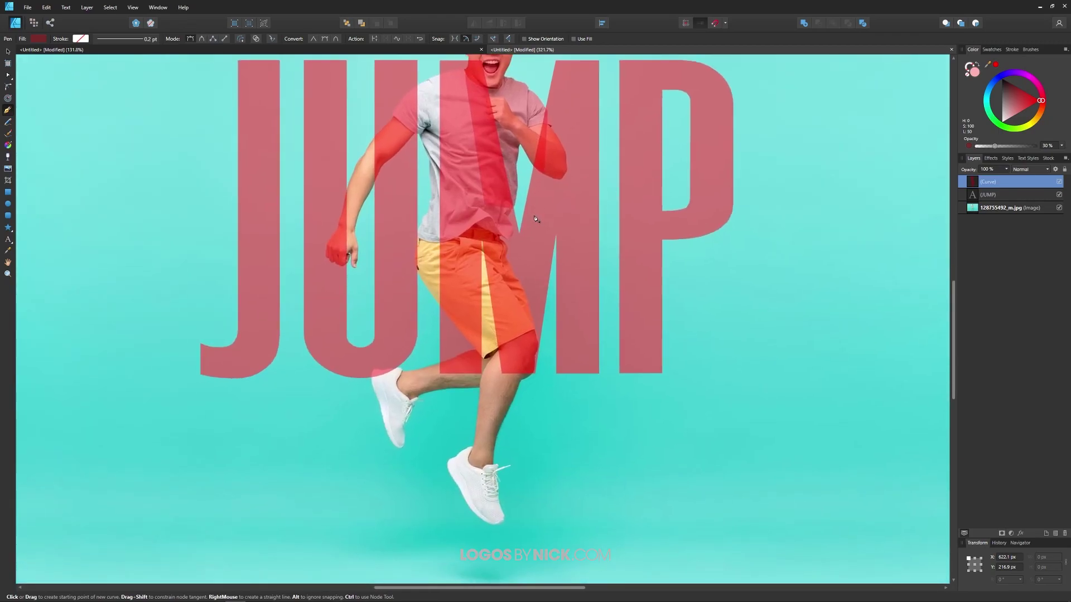
scroll(506, 424, "down", 2)
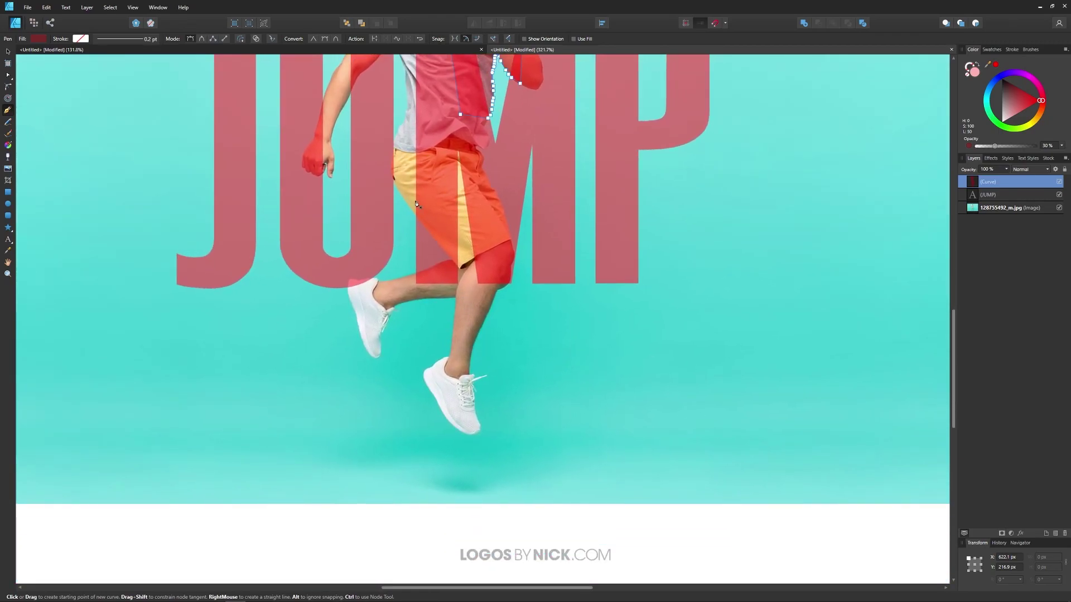
scroll(363, 293, "up", 4)
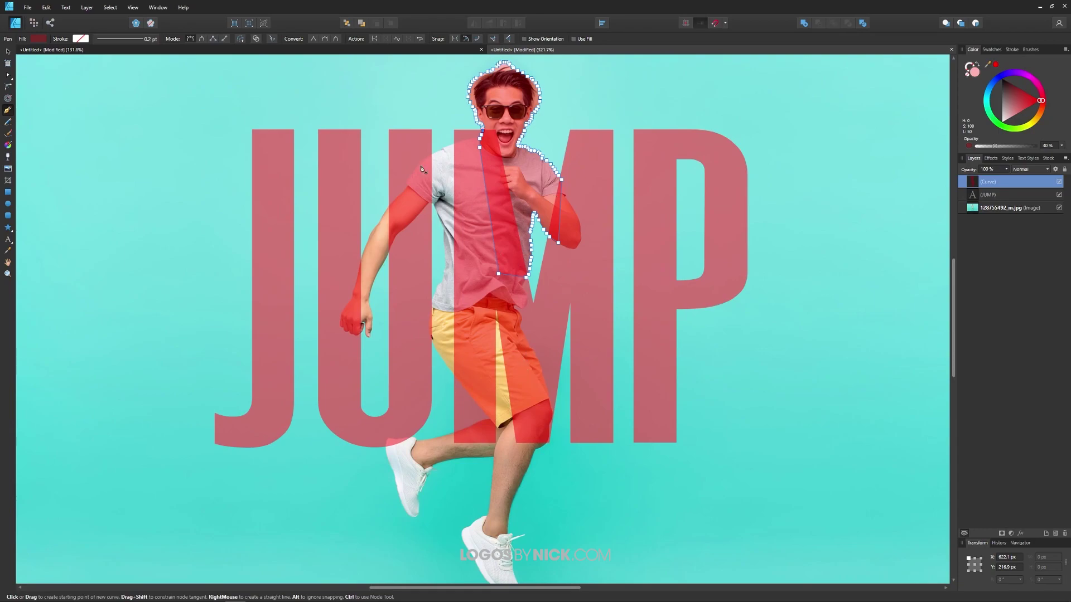
scroll(422, 179, "up", 3)
scroll(408, 343, "left", 2)
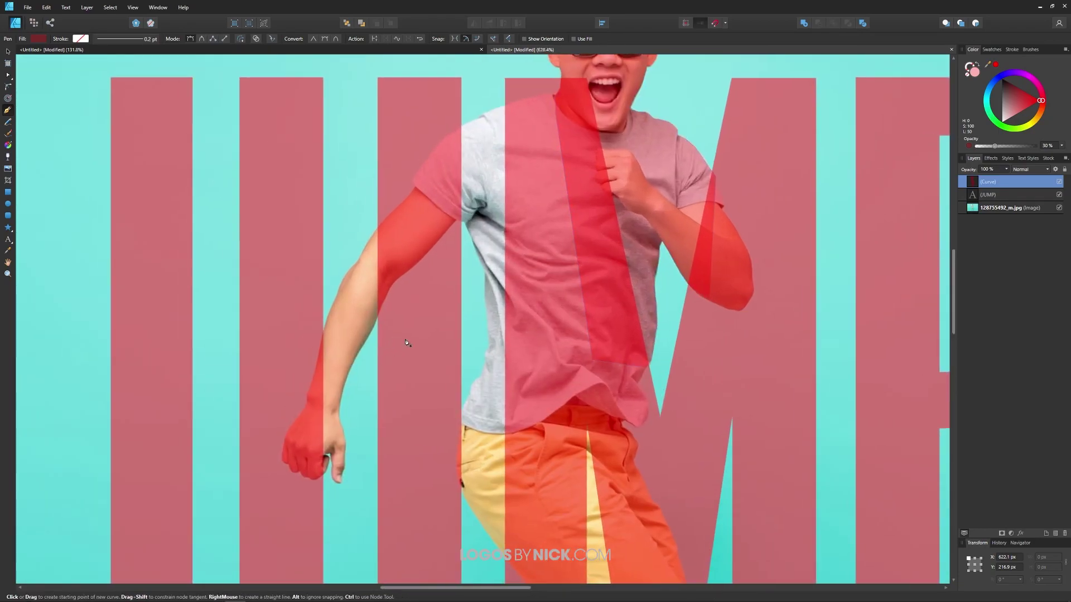
- End the head path and start a new outline down the left arm's outer edge
key("ctrl+d")
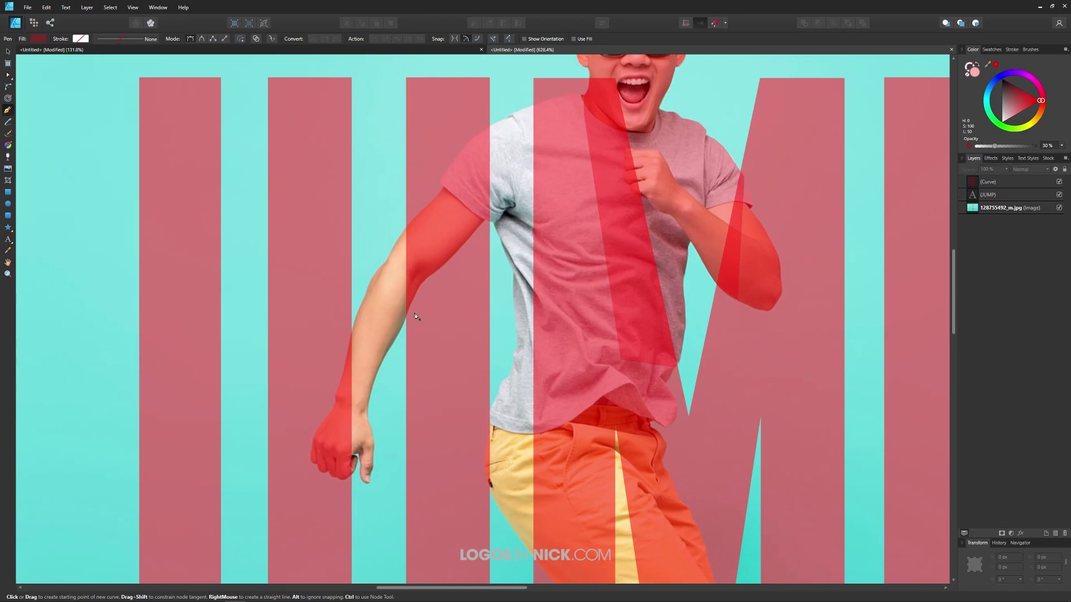
scroll(407, 245, "up", 2)
scroll(401, 217, "down", 2)
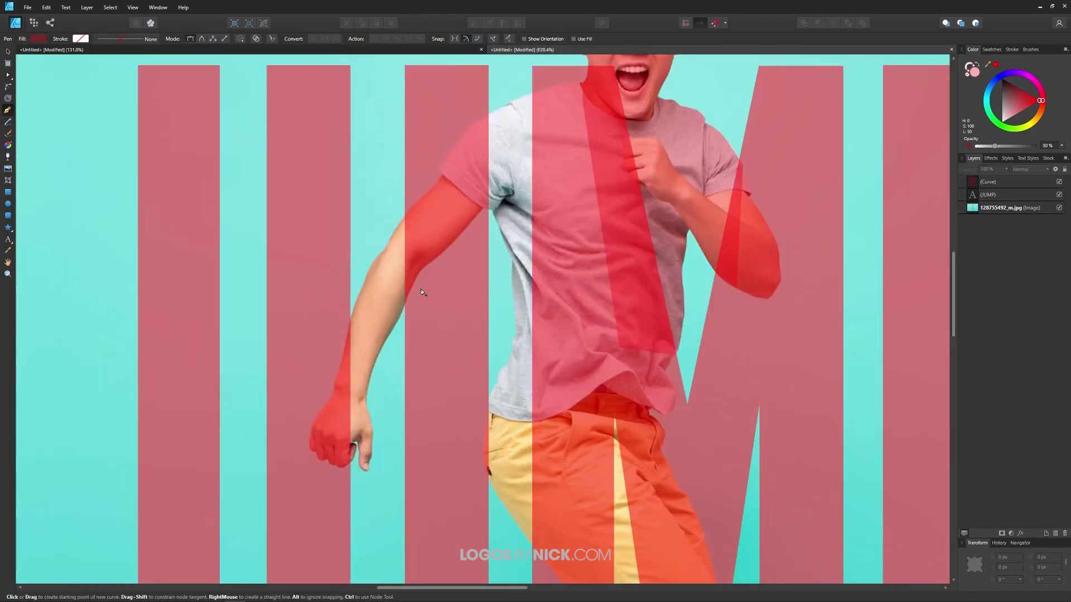
scroll(395, 223, "up", 4)
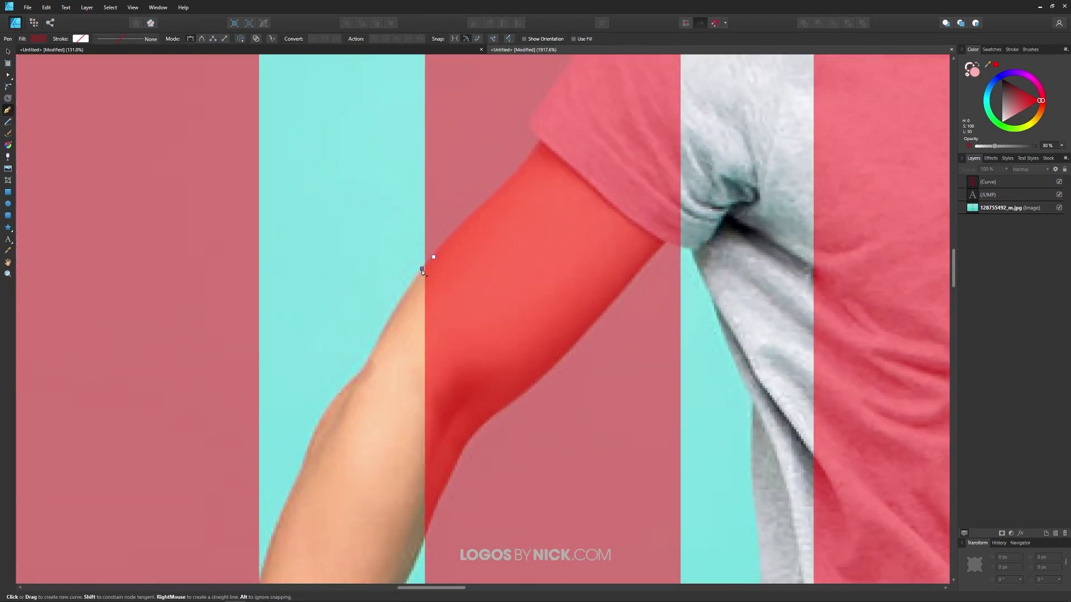
left_click(434, 257)
left_click(421, 268)
left_click(412, 284)
left_click(395, 309)
left_click(377, 345)
left_click(359, 376)
left_click(333, 400)
left_click(325, 415)
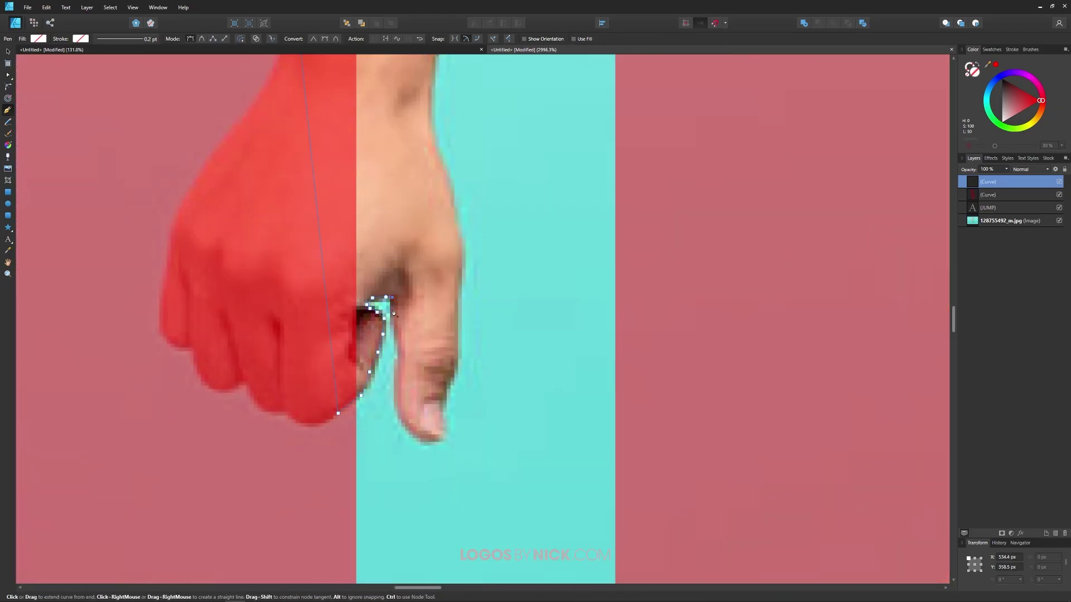
- Continue the arm outline around the fist and up the wrist, closing it
scroll(424, 375, "up", 2)
left_click(435, 544)
left_click(422, 501)
left_click(412, 474)
left_click(413, 424)
scroll(424, 375, "down", 8)
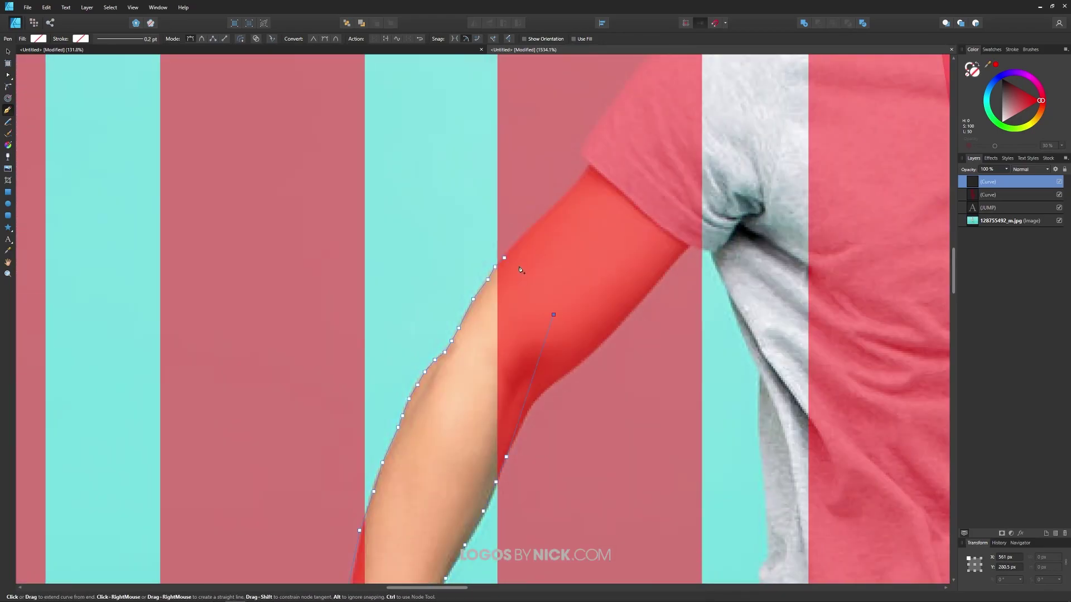
scroll(524, 262, "up", 8)
scroll(530, 261, "up", 1)
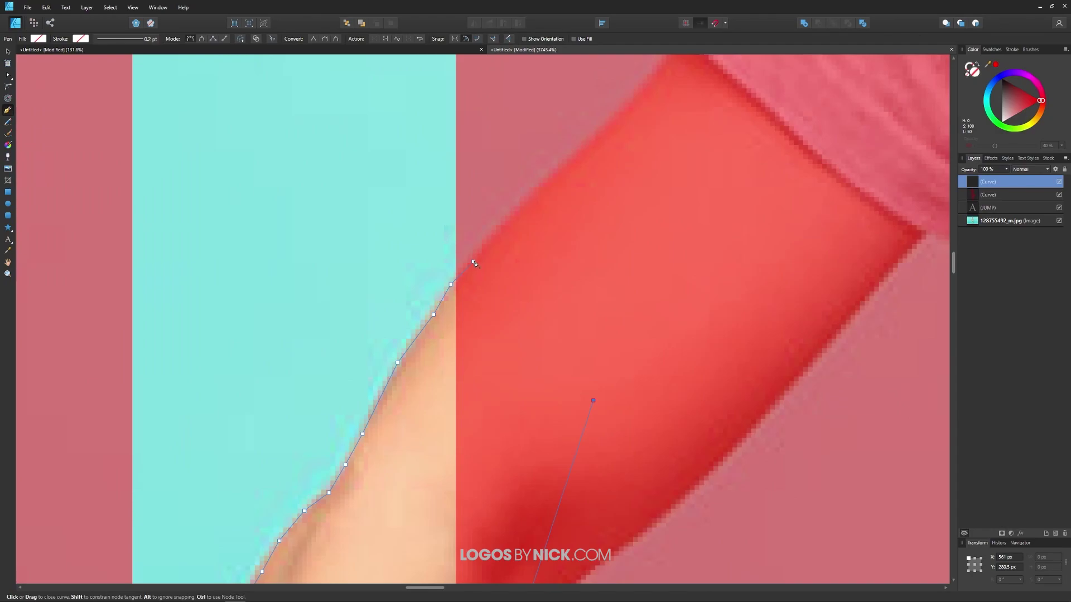
left_click(474, 262)
- Give the arm shape a 30% red fill and fit the whole artboard in view
scroll(415, 327, "down", 10)
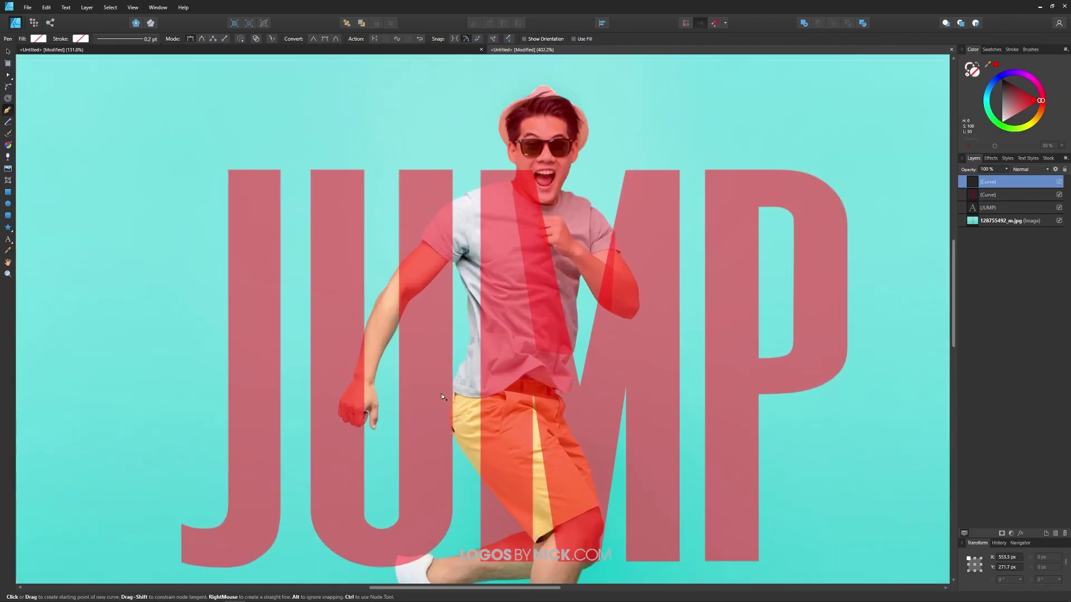
scroll(444, 393, "up", 2)
scroll(448, 389, "down", 1)
left_click(970, 67)
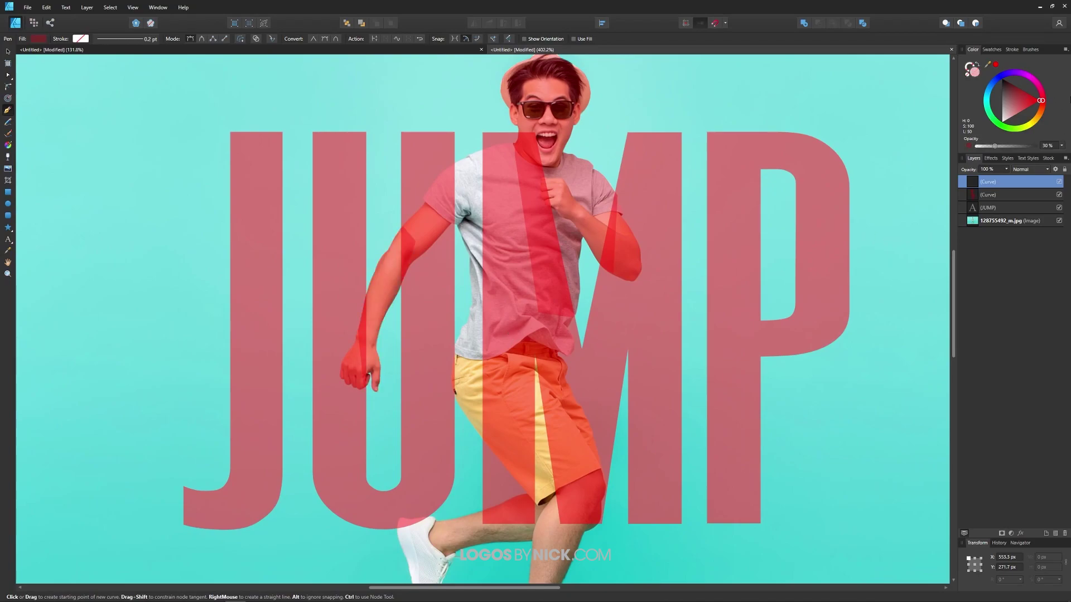
key("v")
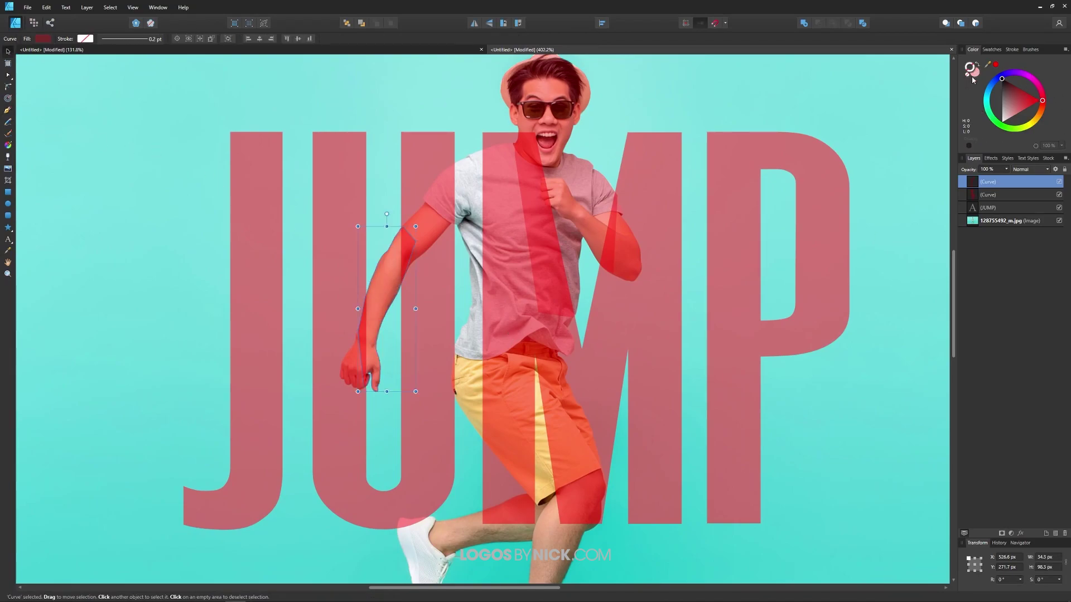
scroll(655, 230, "down", 7)
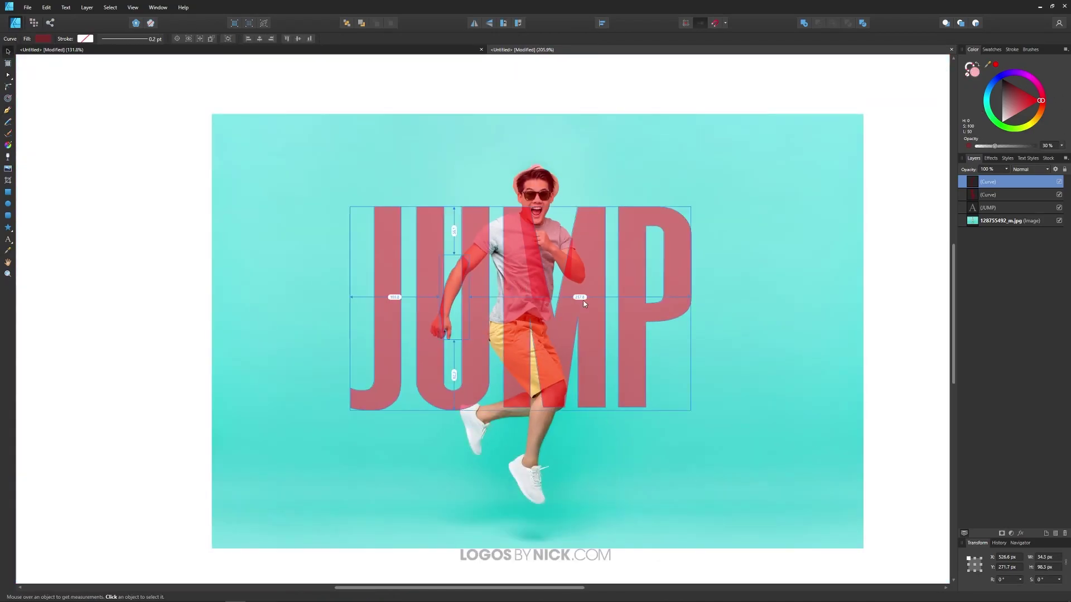
scroll(510, 294, "up", 7)
key("ctrl+0")
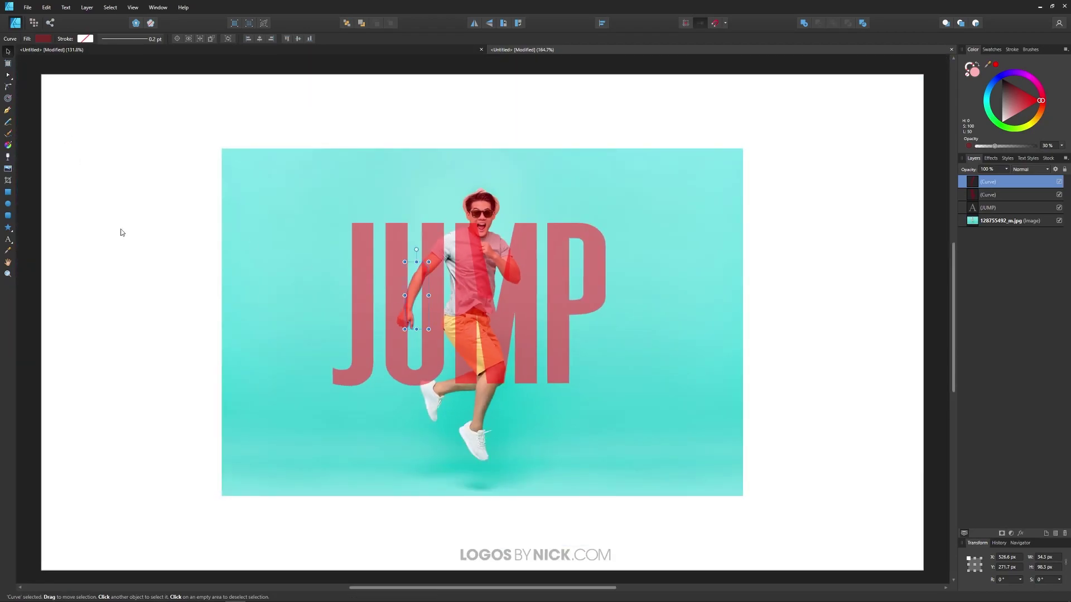
left_click(171, 222)
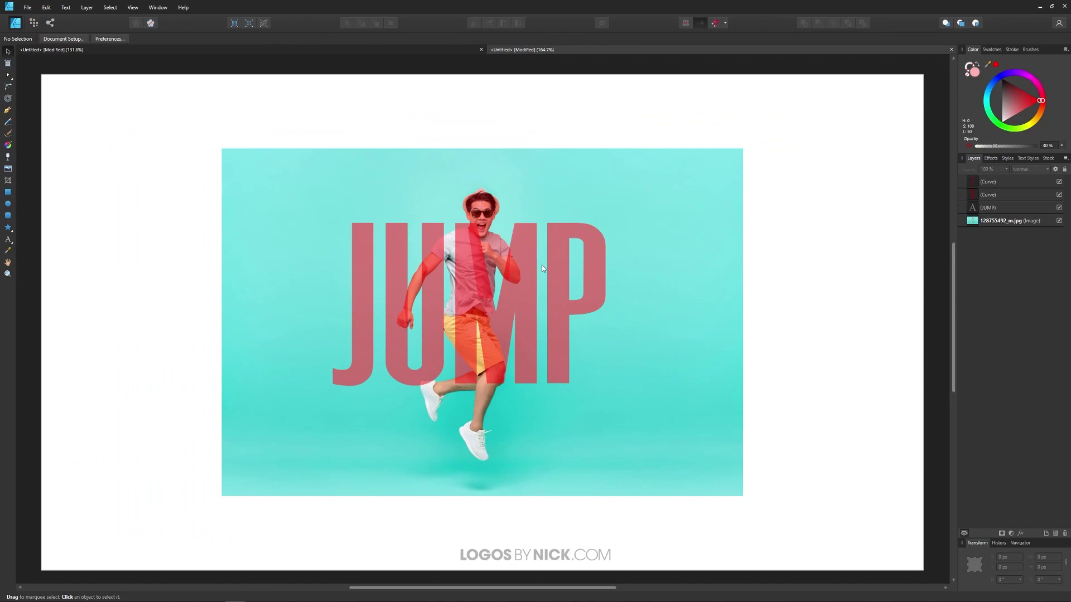
- Bring the JUMP text to front and marquee-select it together with both traced shapes
left_click(569, 294)
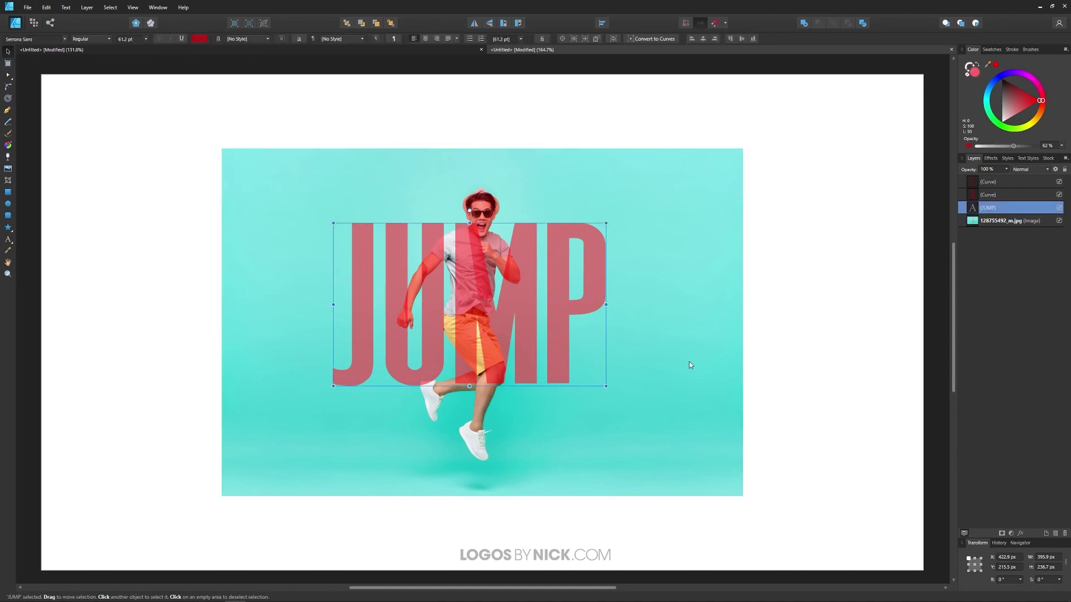
key("ctrl+shift+bracketright")
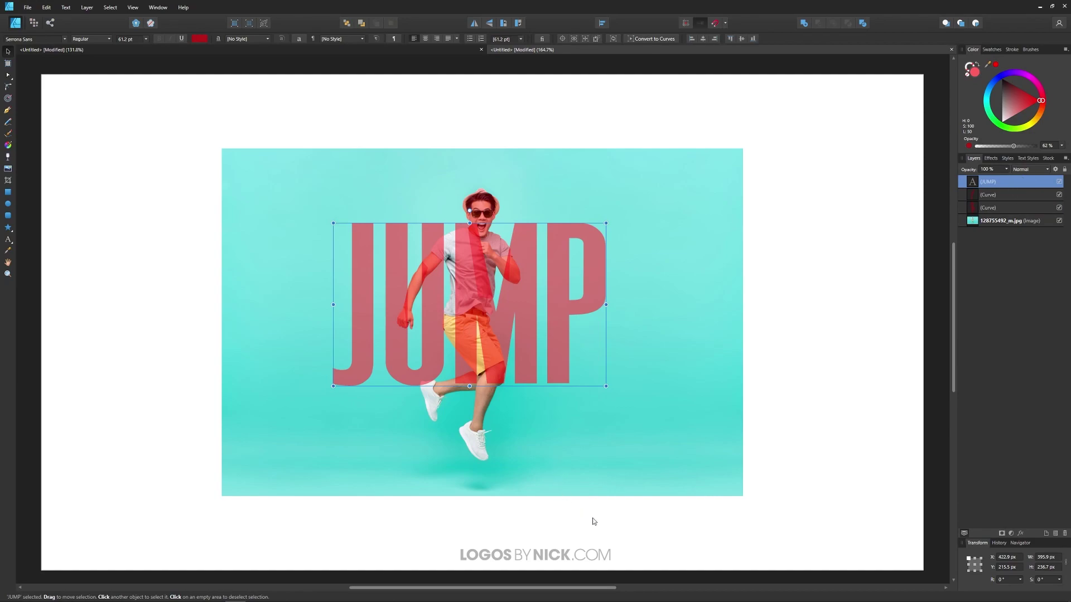
left_click_drag(670, 536, 295, 120)
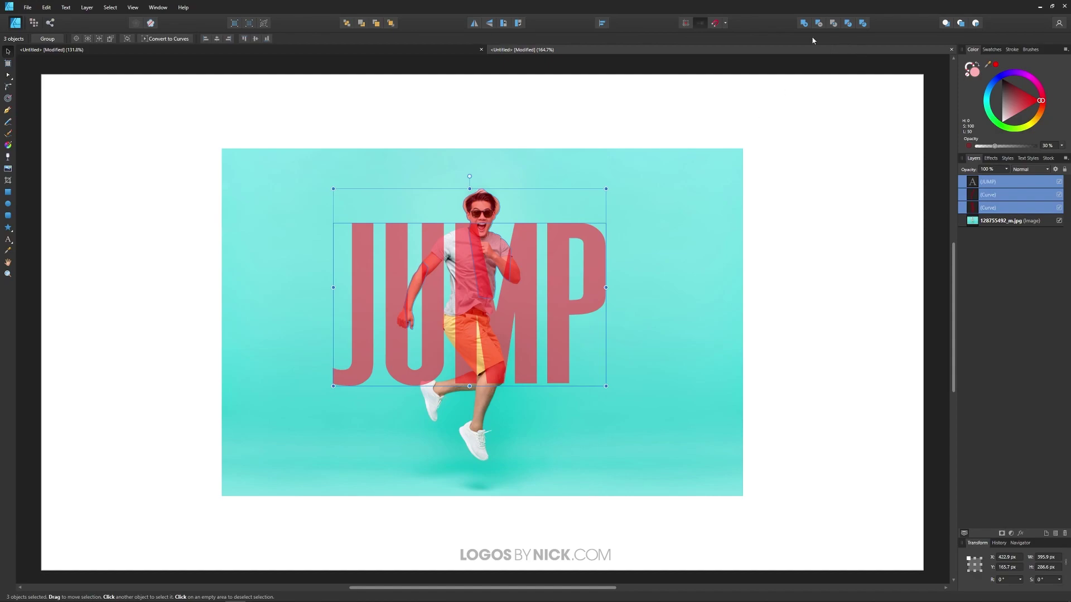
- Add JUMP and the traced shapes into one curve and clip the photo inside it
left_click(804, 24)
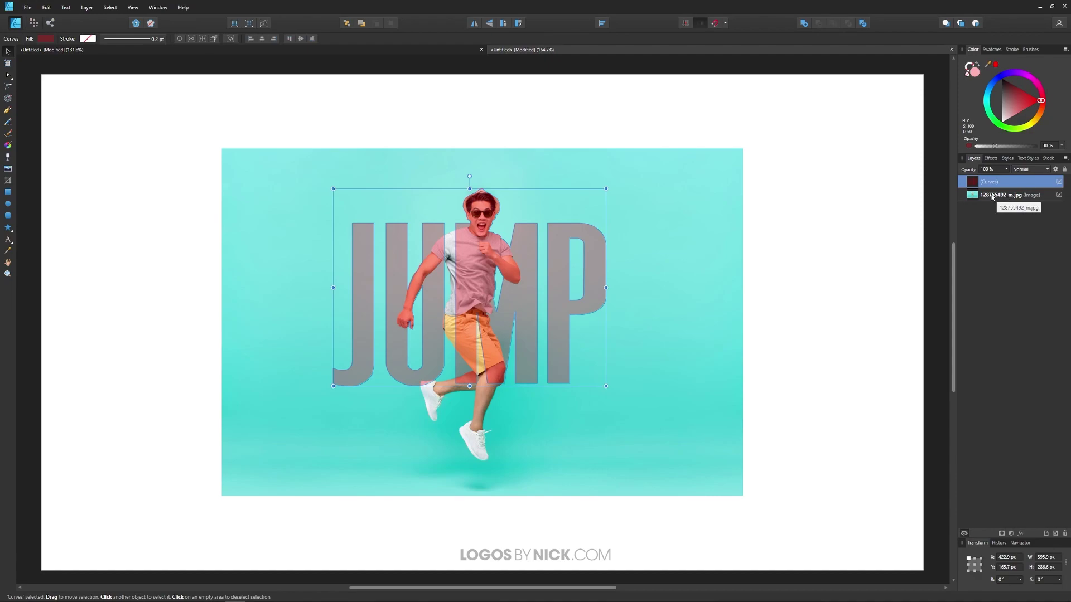
left_click_drag(991, 195, 990, 183)
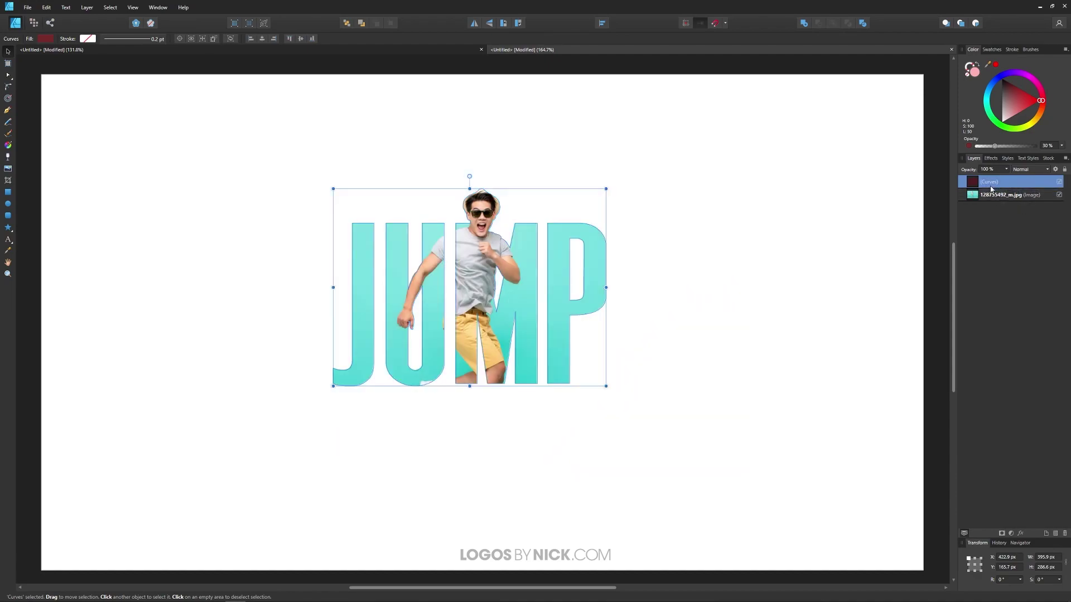
left_click(690, 355)
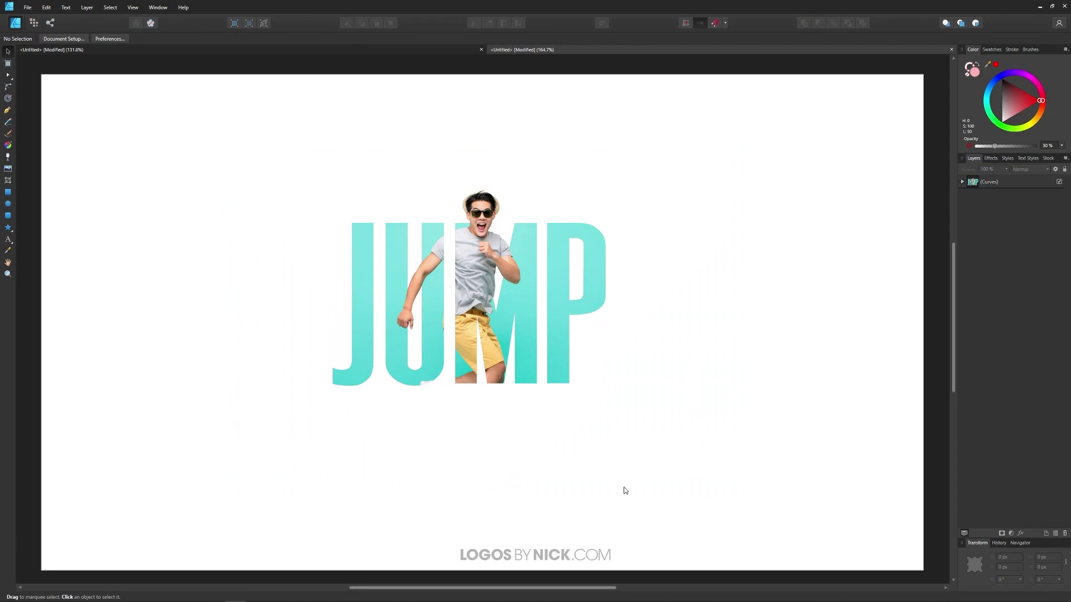